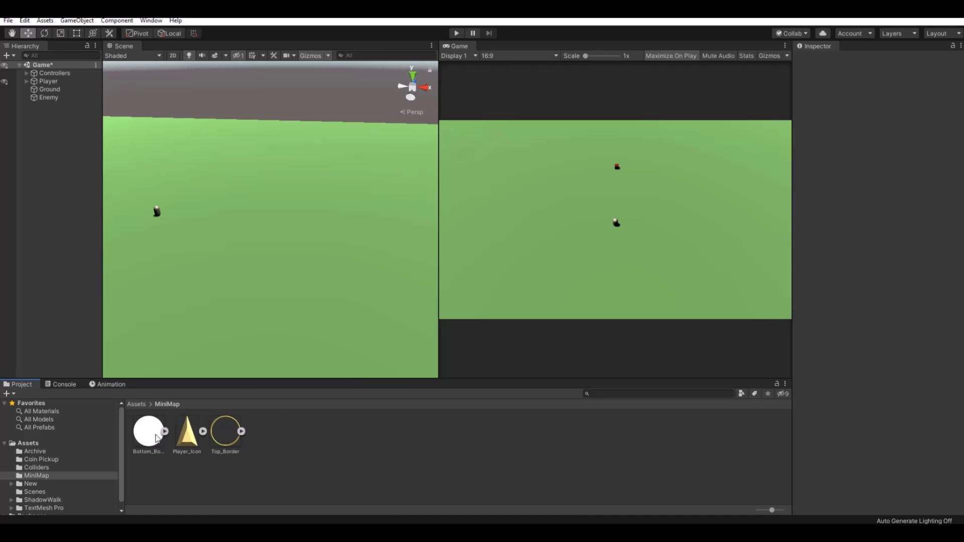
Check the import settings of Bottom_Border, Player_Icon and Top_Border, ending on Player_Icon
left_click(157, 436)
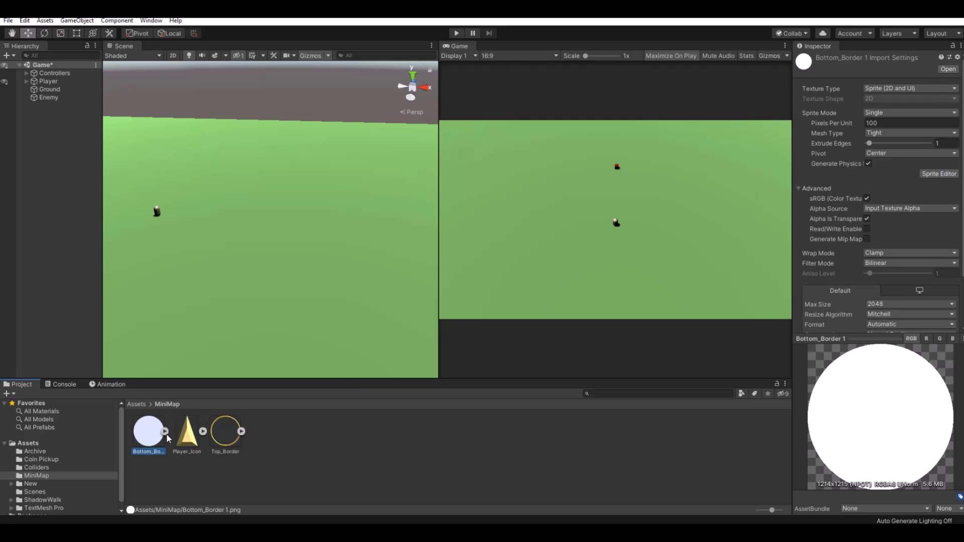
left_click(193, 428)
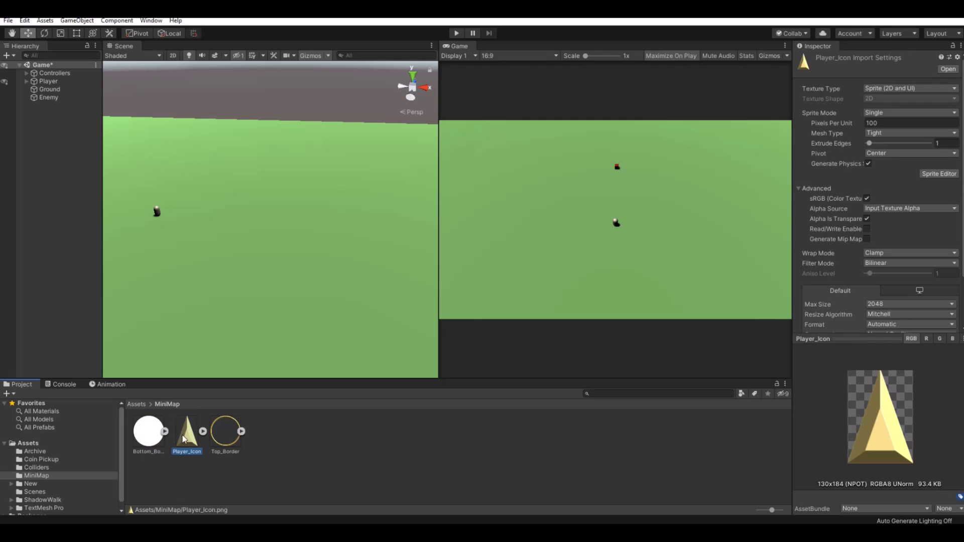
left_click(224, 444)
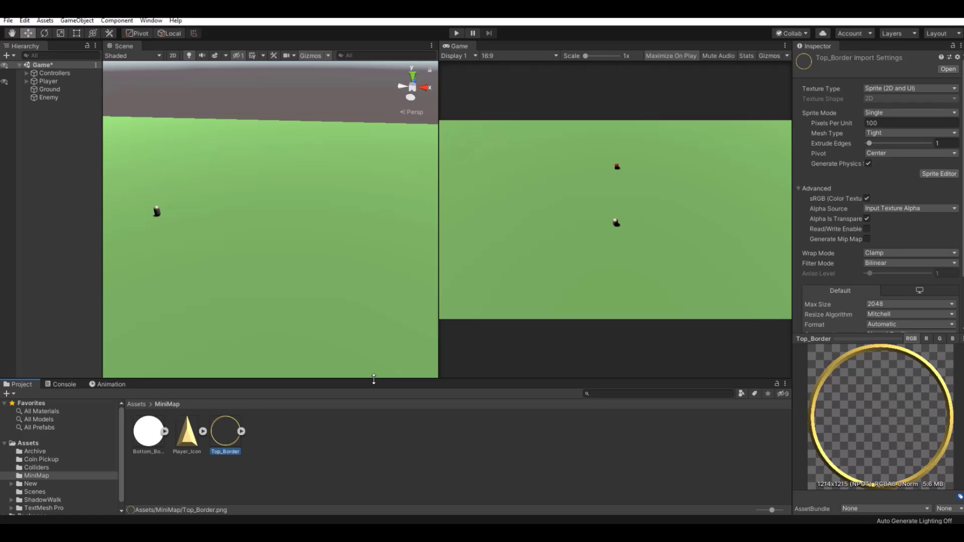
left_click(188, 433)
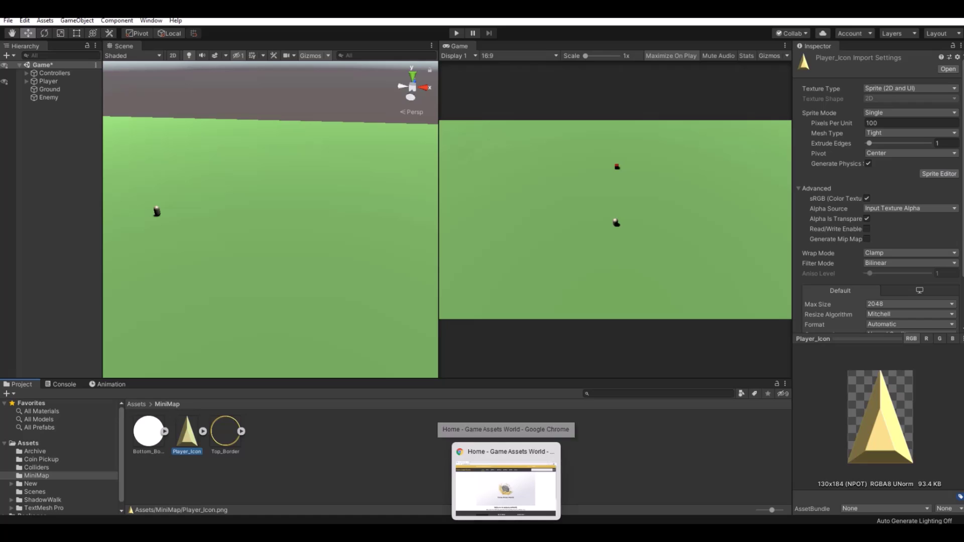
left_click(506, 484)
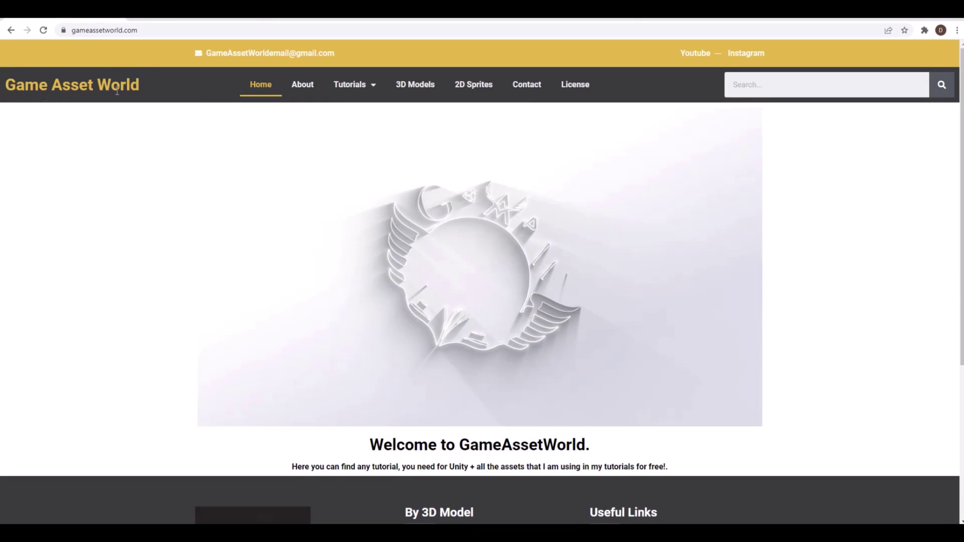
left_click(474, 88)
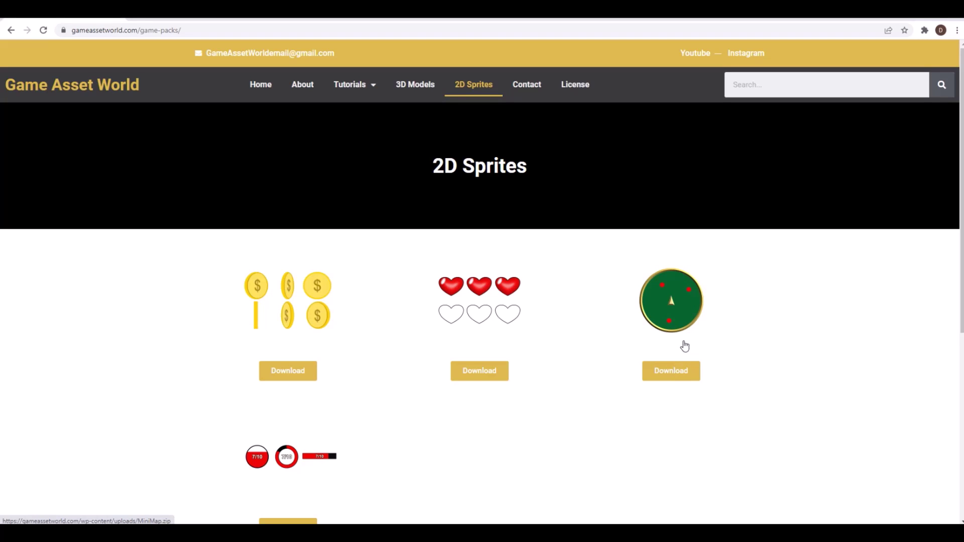
scroll(449, 365, "down", 1)
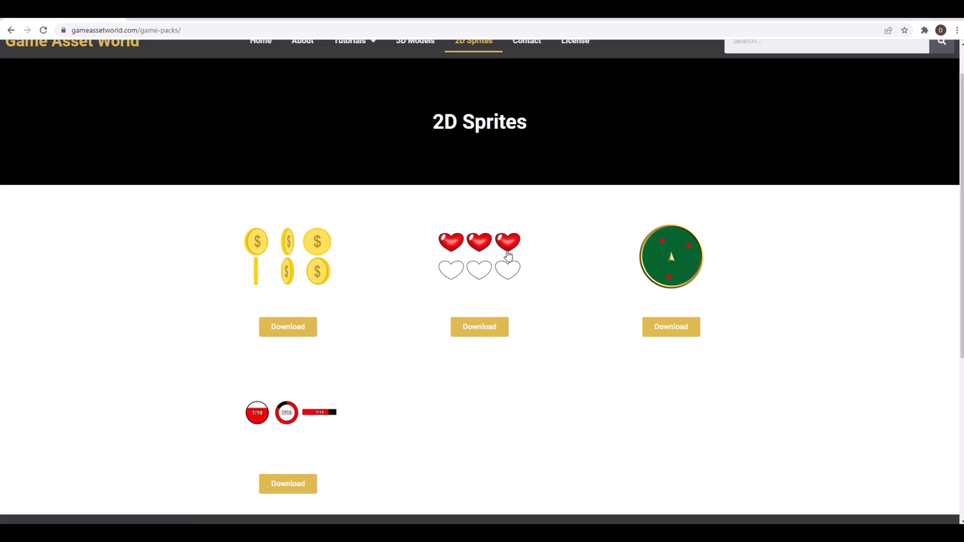
scroll(508, 256, "up", 1)
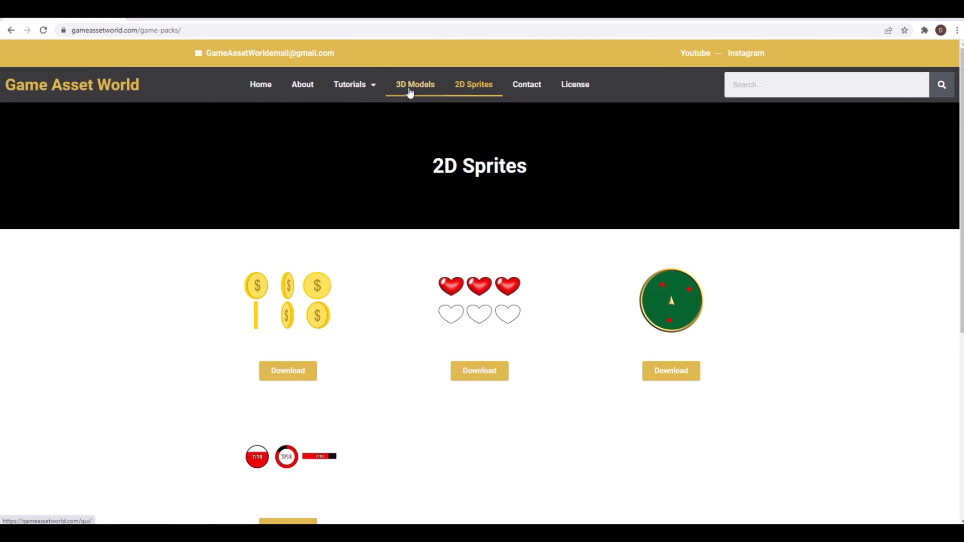
mouse_move(370, 85)
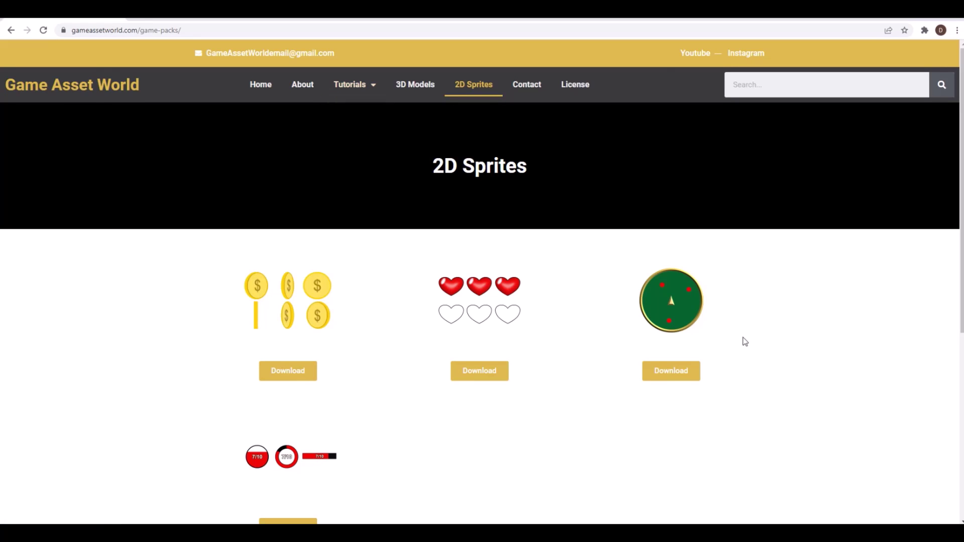
left_click(904, 8)
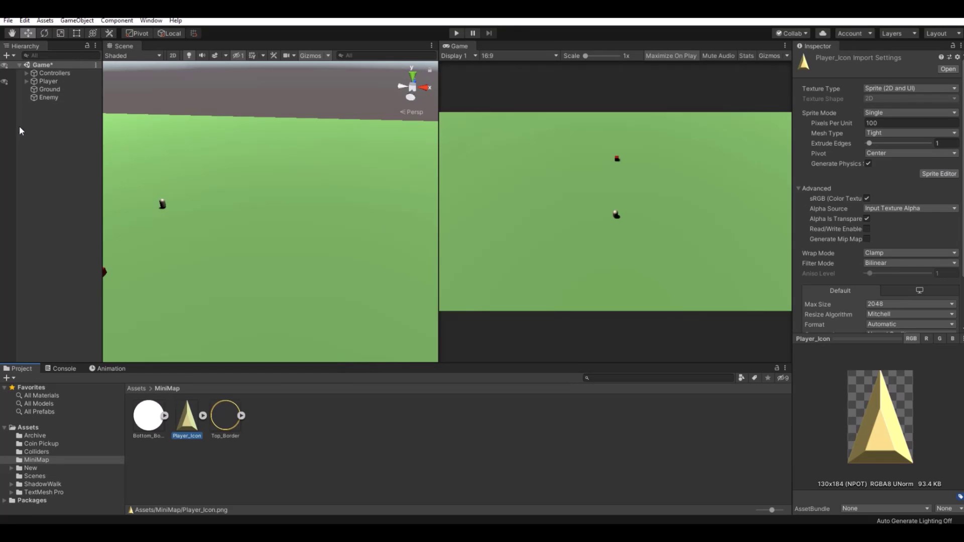
Create a Camera as a child of Player and rename it MiniMapCamera
left_click(27, 82)
left_click(29, 81)
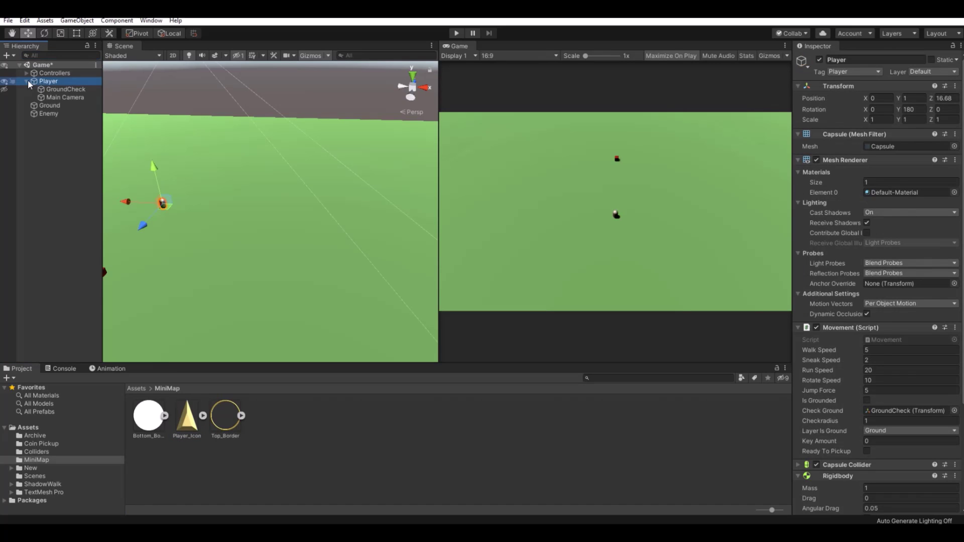
left_click(28, 80)
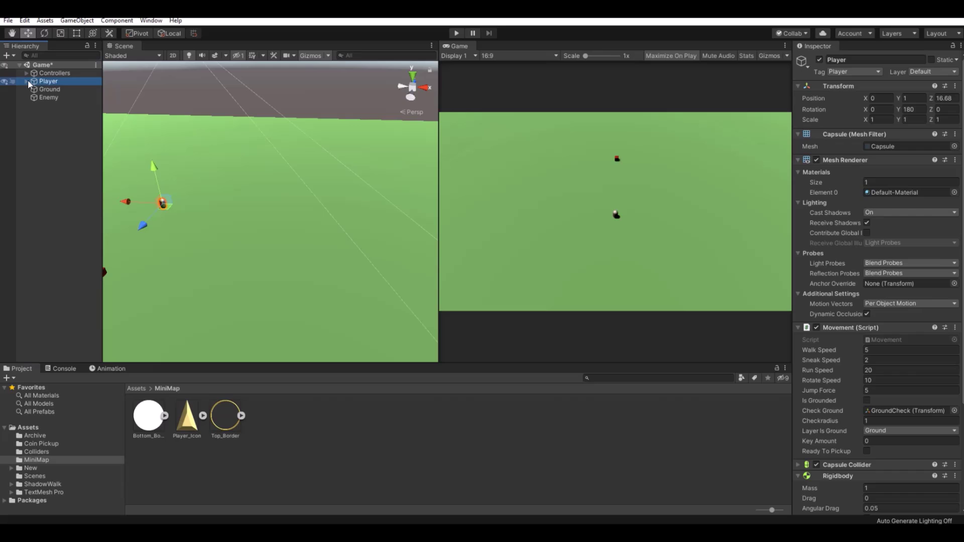
left_click(29, 80)
right_click(49, 80)
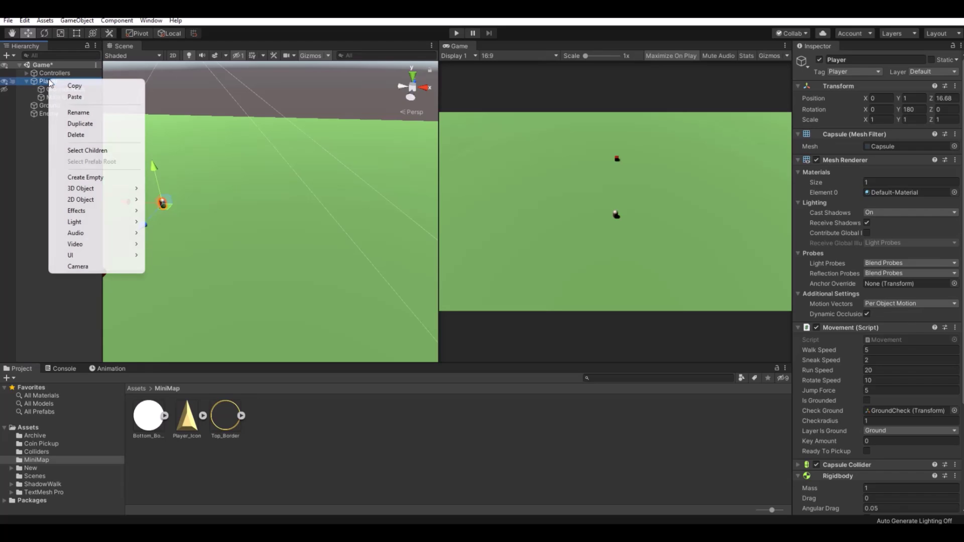
left_click(95, 267)
left_click(855, 60)
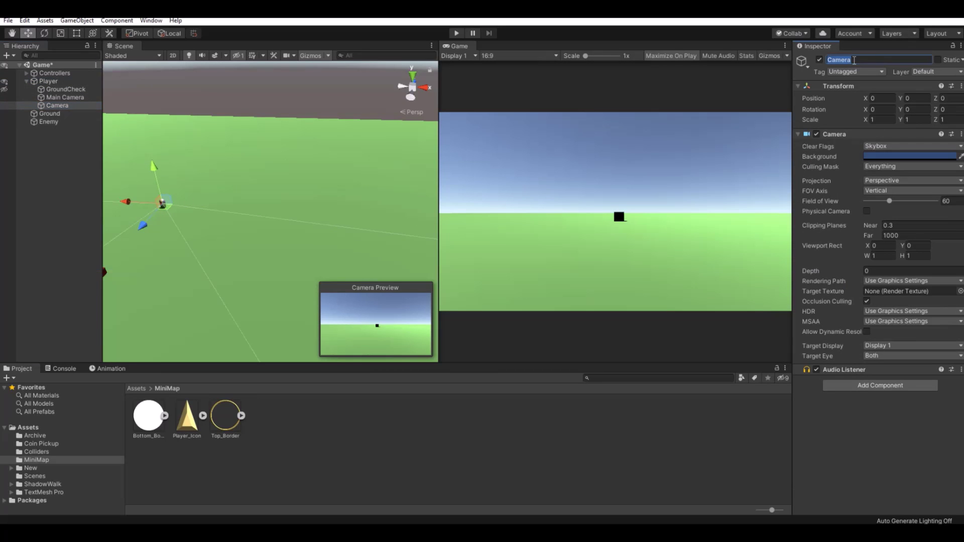
type("MiniMapCamera")
key("Return")
Frame MiniMapCamera and raise it along Y to about 9.57
key("f")
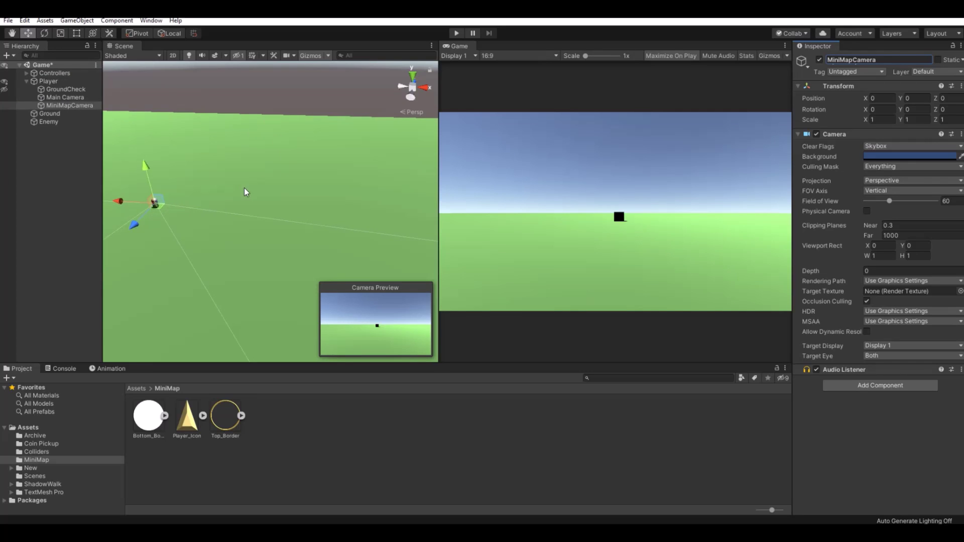
left_click_drag(439, 196, 499, 196)
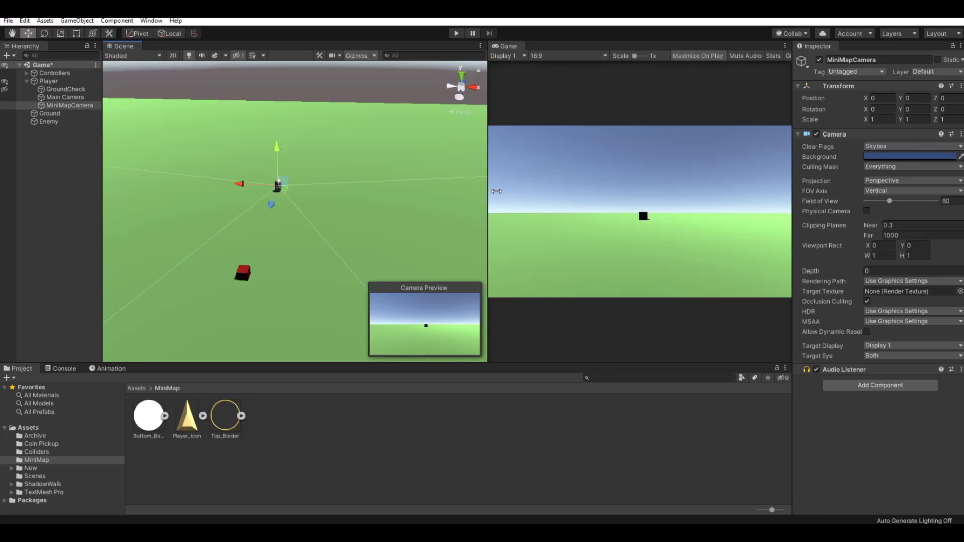
left_click_drag(289, 168, 260, 195, "alt")
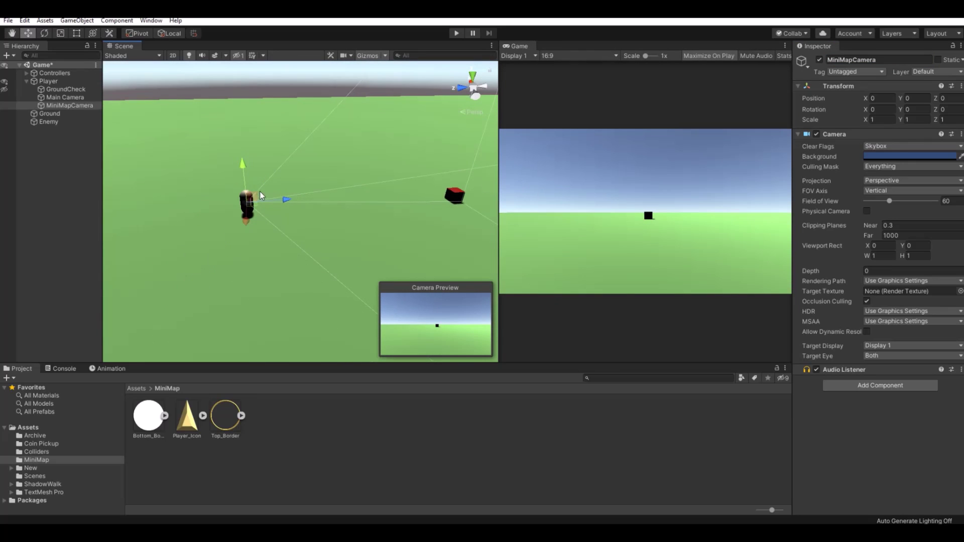
left_click_drag(244, 163, 242, 82)
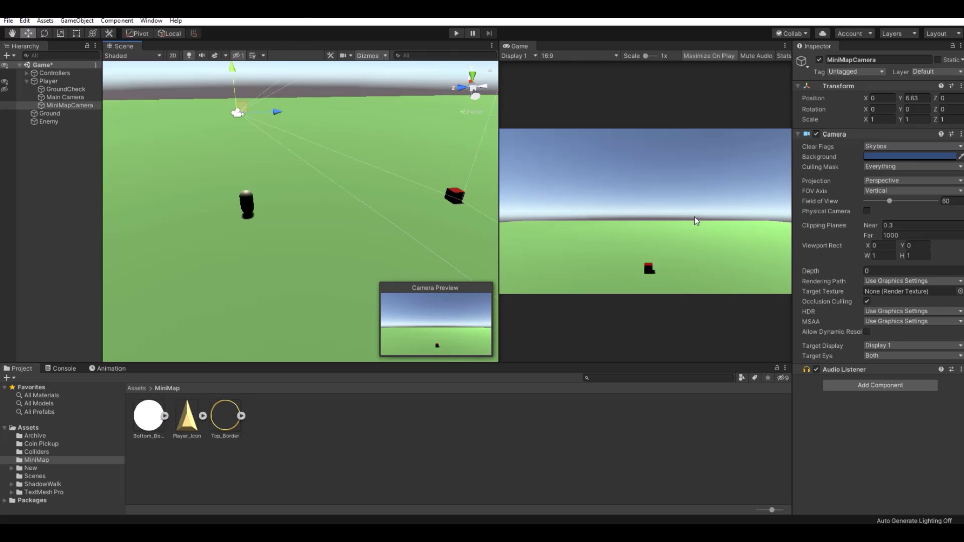
left_click_drag(302, 131, 215, 100, "alt")
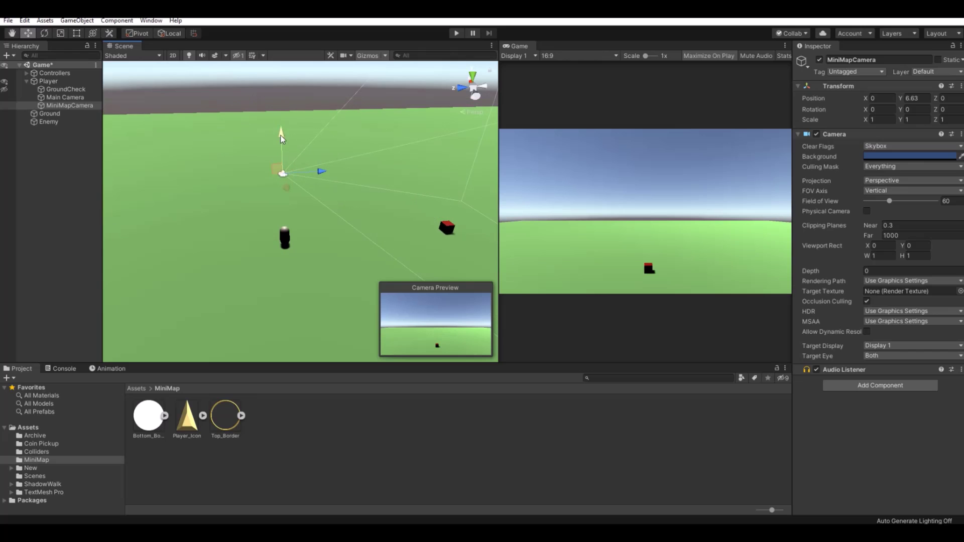
left_click_drag(282, 119, 289, 98)
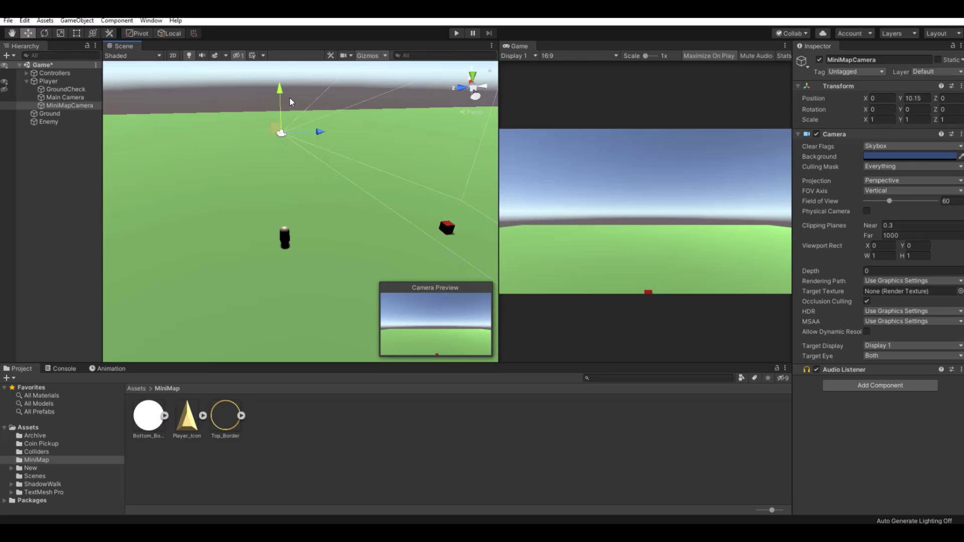
Set MiniMapCamera's X rotation to 90 so it looks straight down
left_click(910, 109)
left_click_drag(861, 109, 908, 109)
left_click(892, 109)
type("0")
type("90")
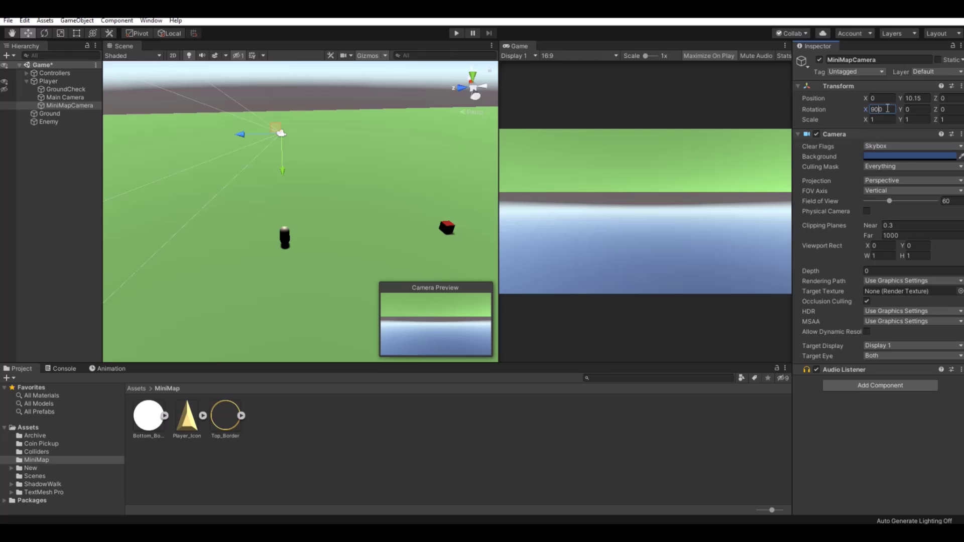
key("BackSpace")
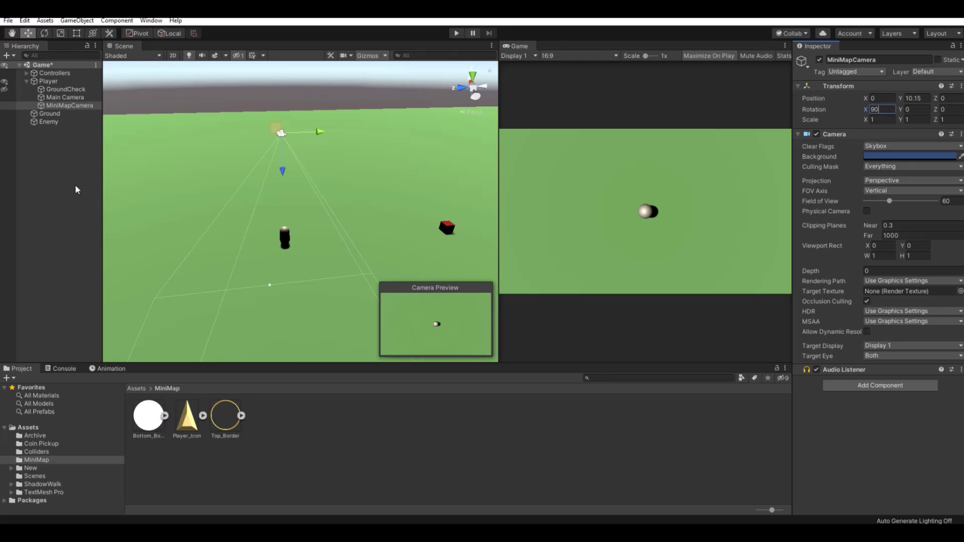
scroll(202, 189, "down", 2)
left_click_drag(264, 215, 305, 111, "alt")
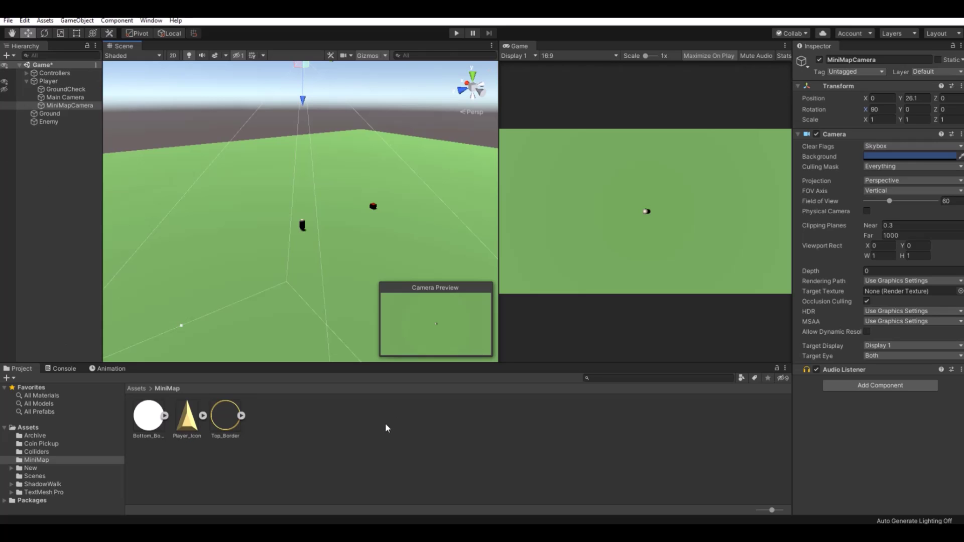
Create a Render Texture in the MiniMap folder, keeping the default name New Render Texture
left_click(324, 419)
right_click(325, 419)
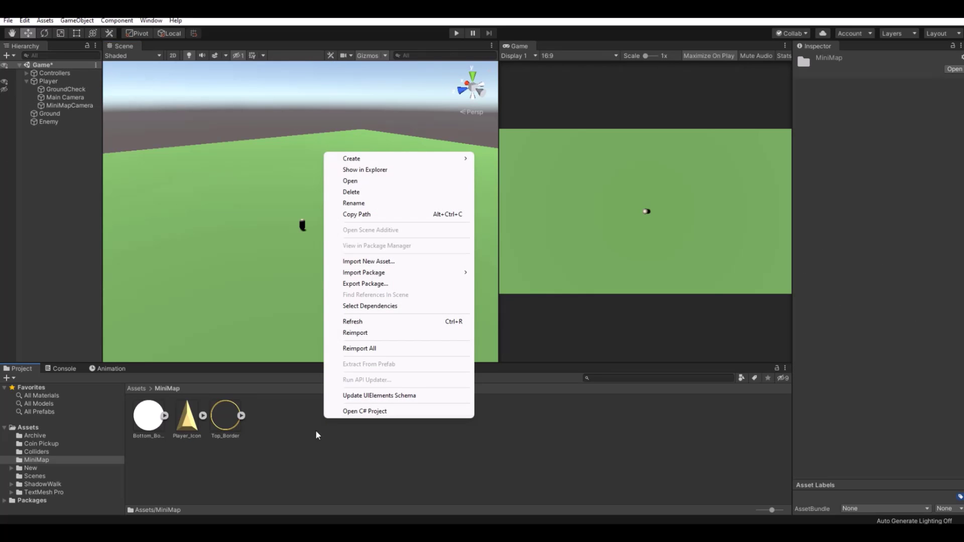
mouse_move(392, 162)
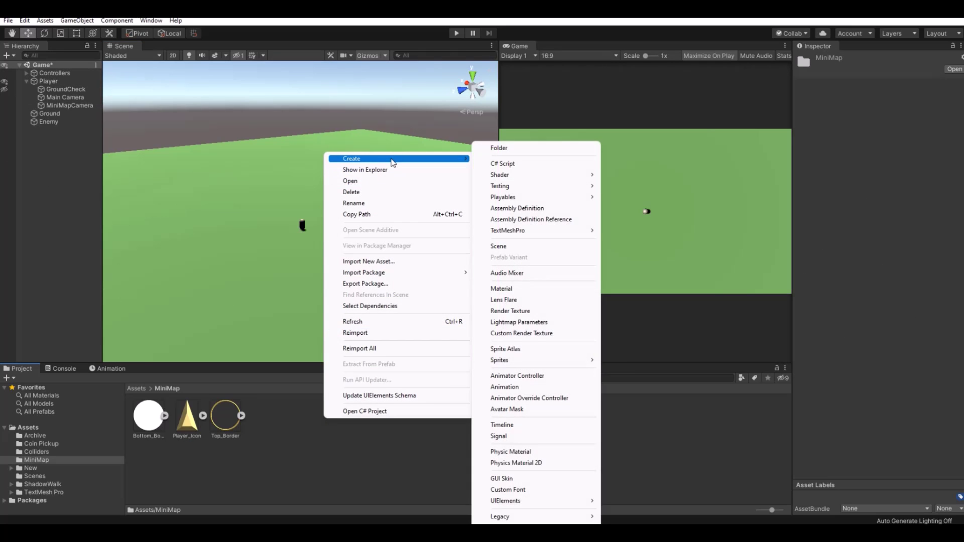
left_click(524, 311)
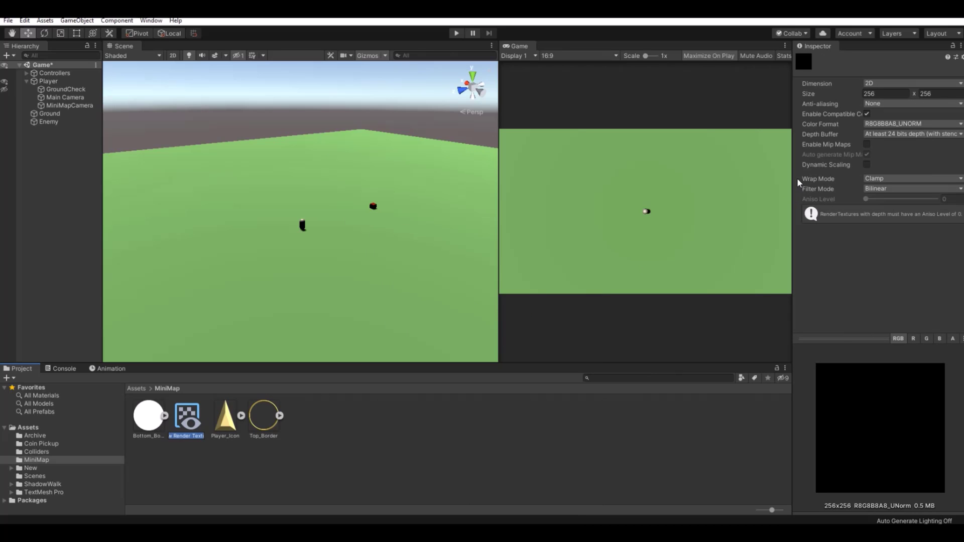
left_click_drag(792, 161, 784, 161)
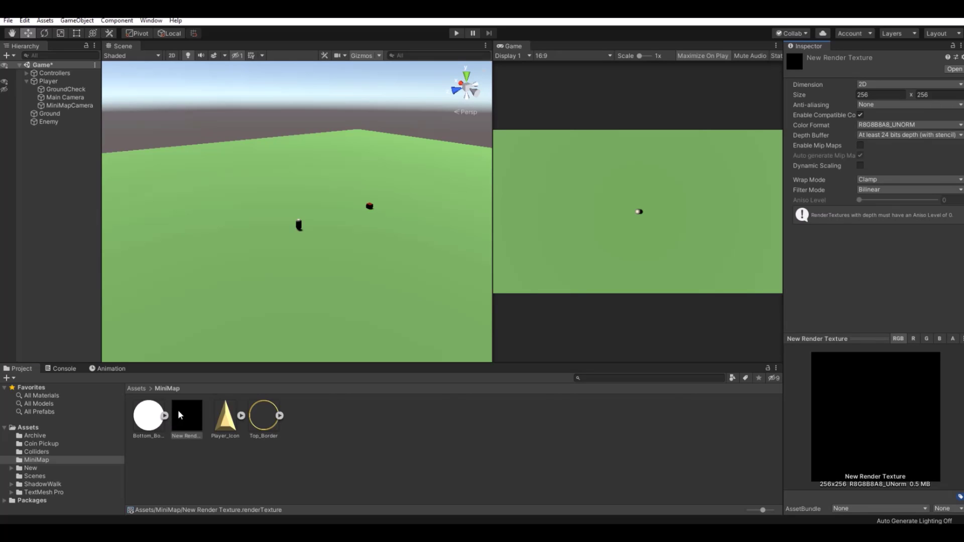
Assign New Render Texture as MiniMapCamera's Target Texture, then inspect the texture's preview
left_click(83, 107)
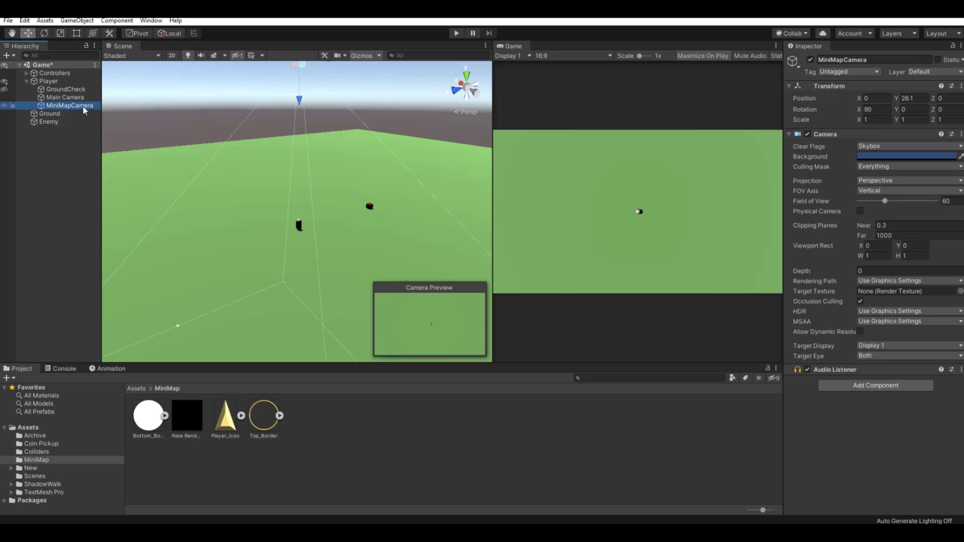
left_click_drag(192, 421, 912, 292)
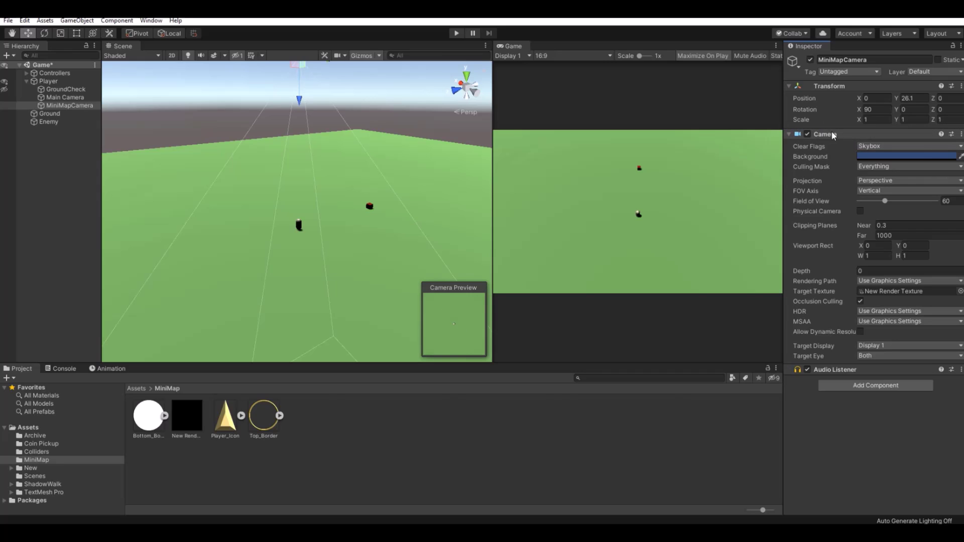
left_click(180, 425)
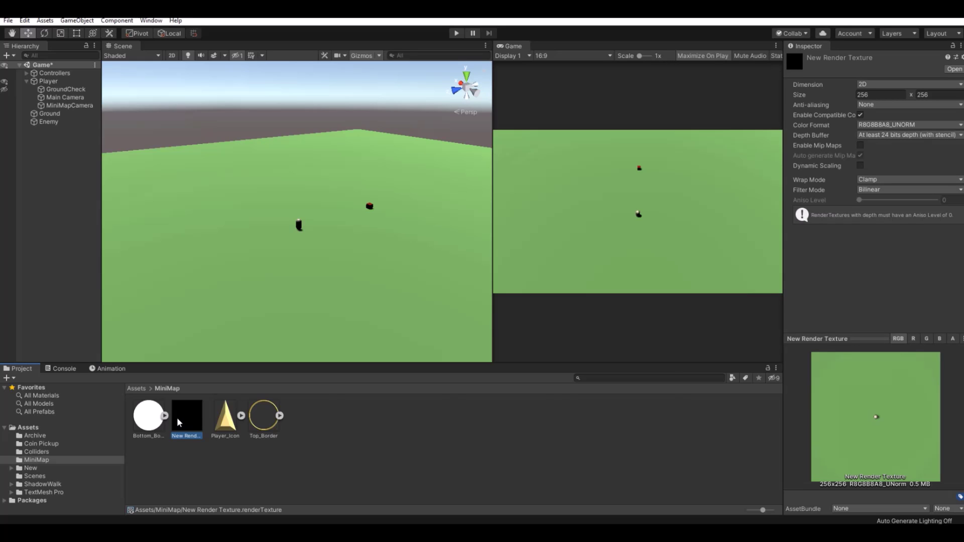
Add a UI Image from the Hierarchy, creating a Canvas with a white image
left_click(27, 82)
right_click(41, 137)
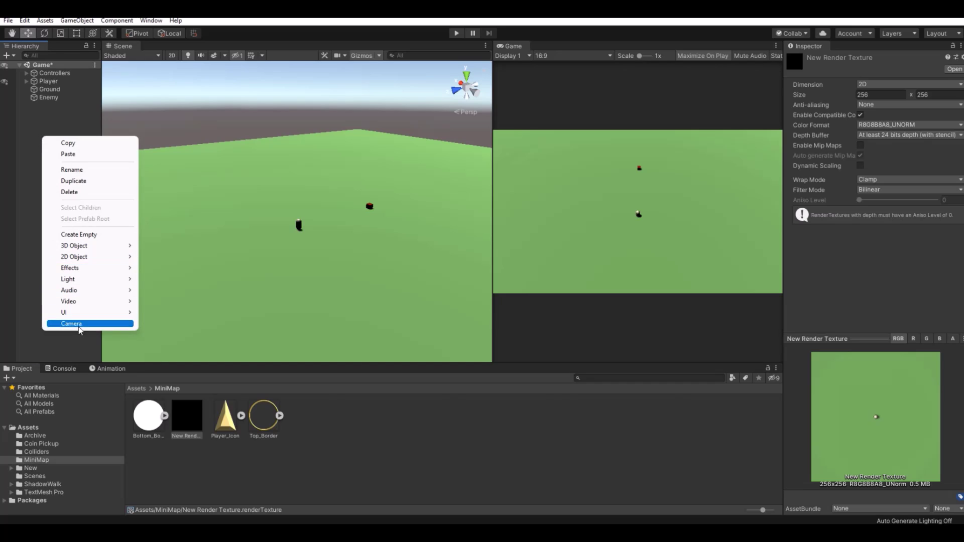
mouse_move(83, 314)
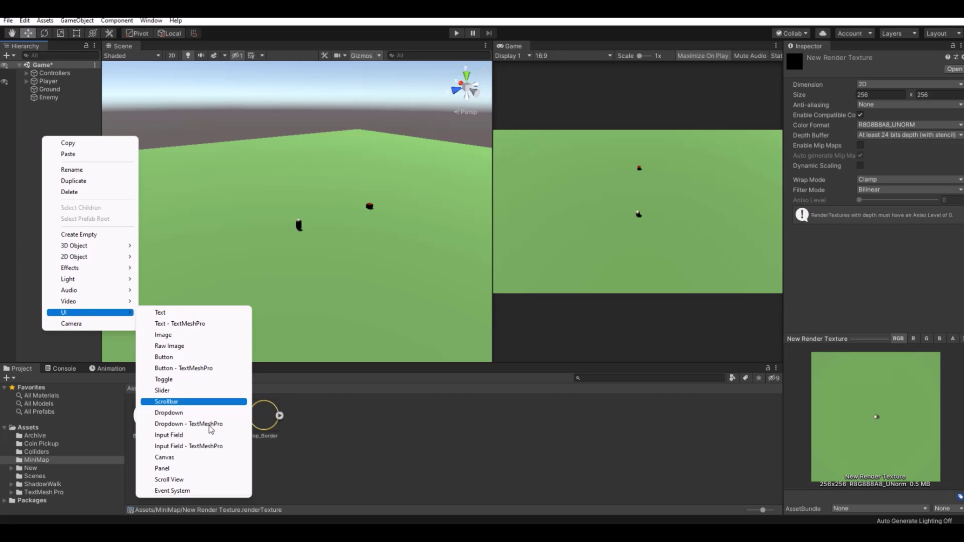
left_click(178, 335)
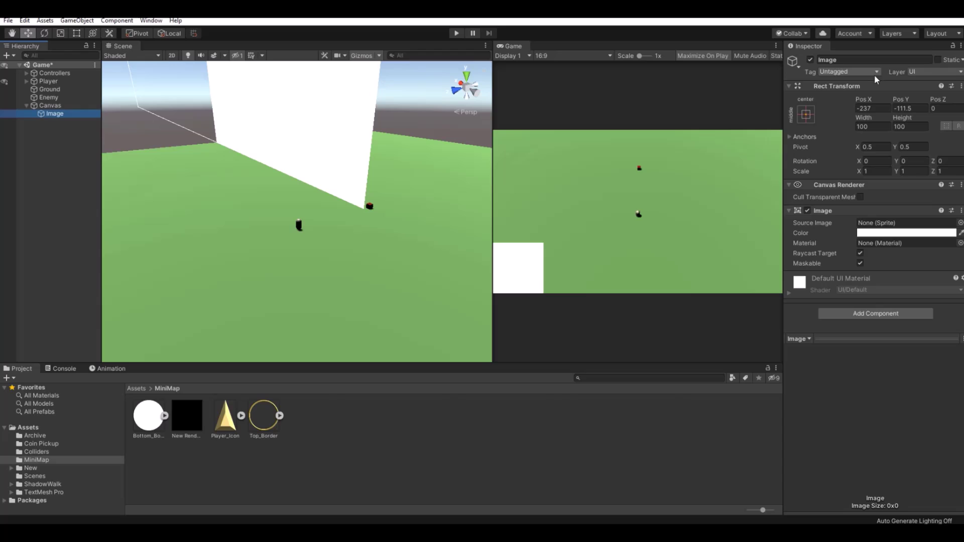
Rename the Image object to Mask Circle
left_click(860, 60)
double_click(860, 60)
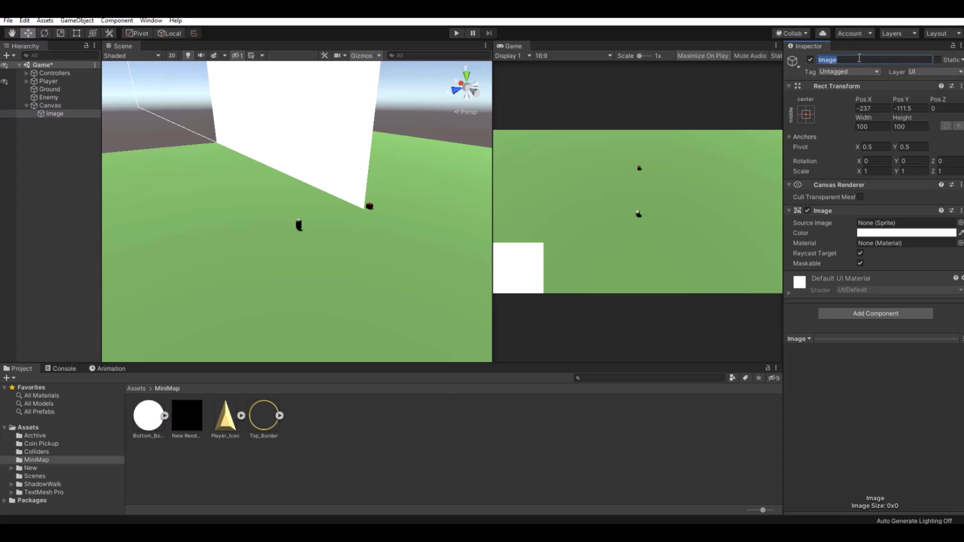
type("Mask Circle")
key("Return")
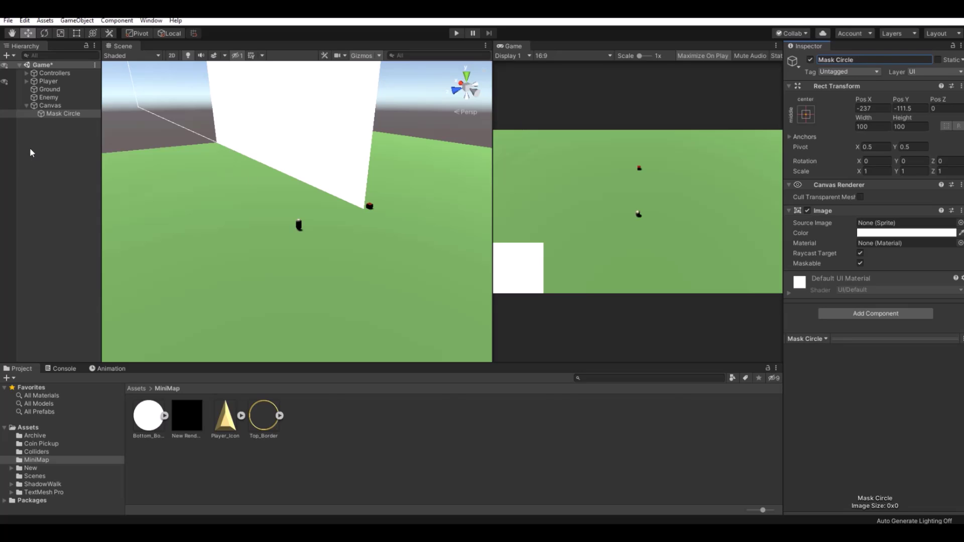
Create an empty child object under Canvas named MiniMap
left_click(46, 107)
right_click(47, 107)
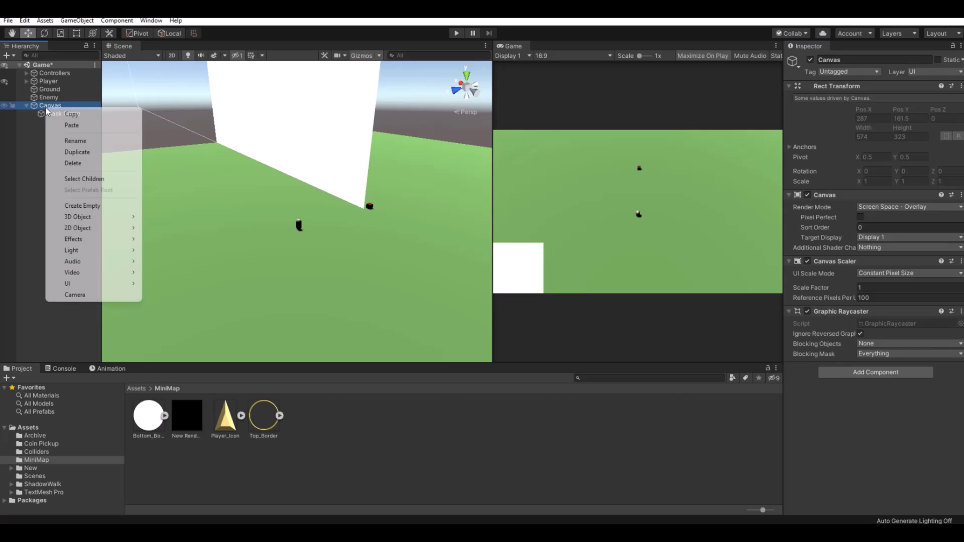
left_click(89, 205)
left_click(869, 59)
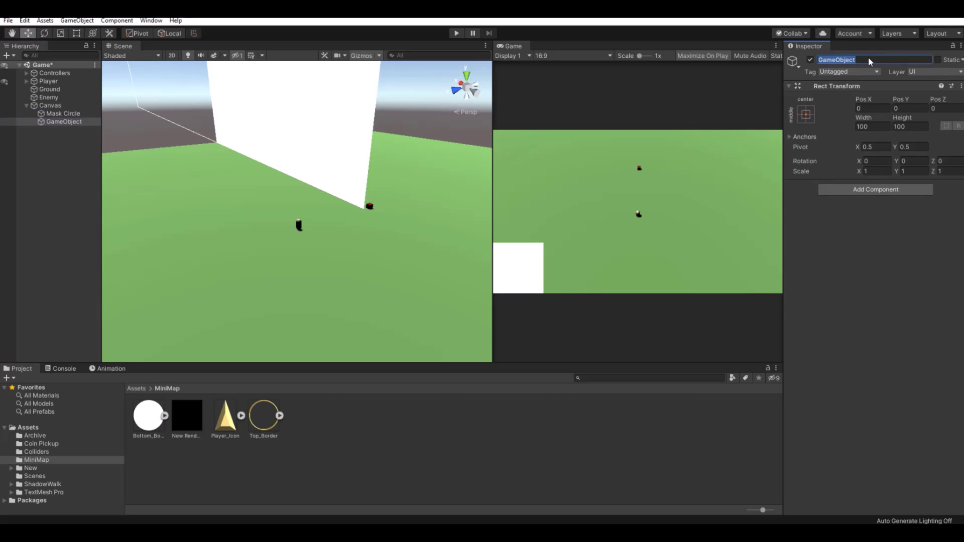
type("MiniMap")
key("Return")
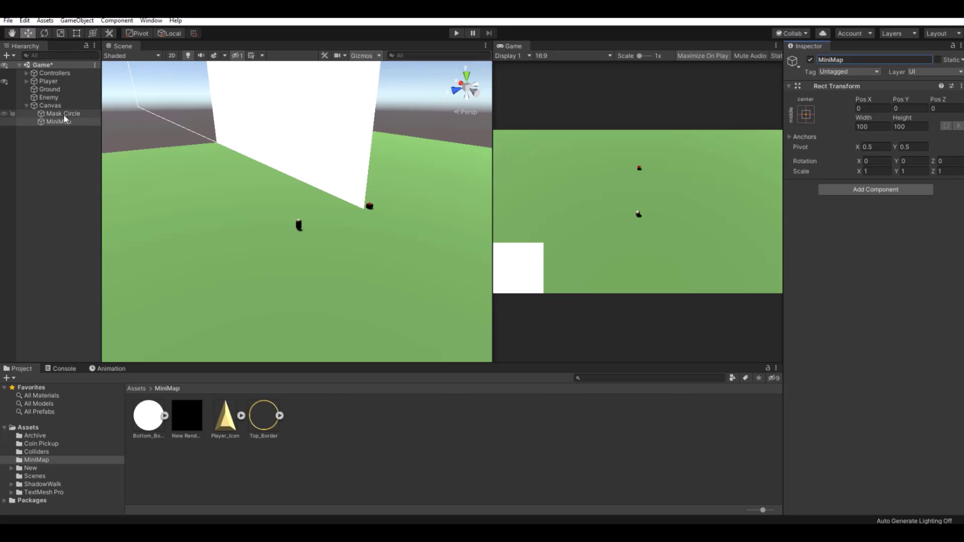
Nest Mask Circle under MiniMap and check both objects
left_click_drag(64, 115, 63, 122)
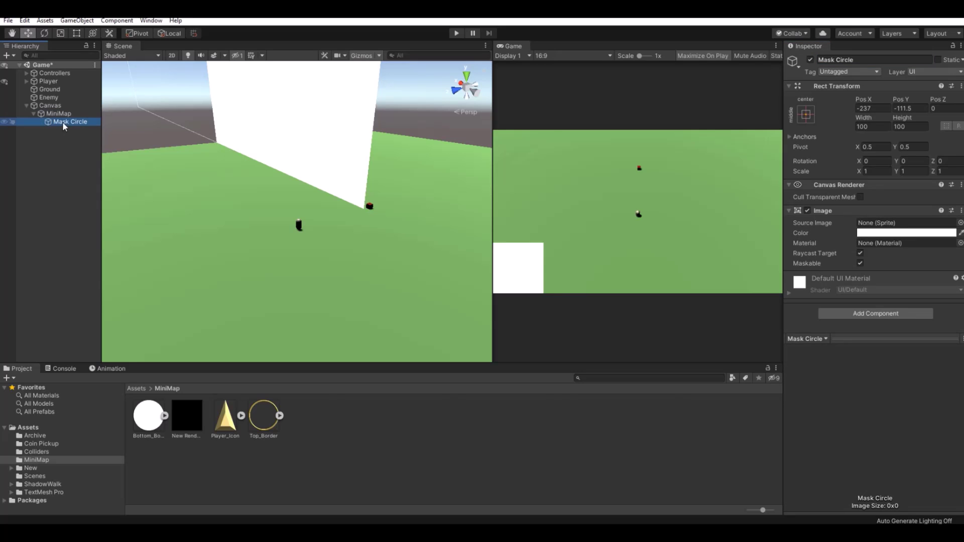
left_click(61, 117)
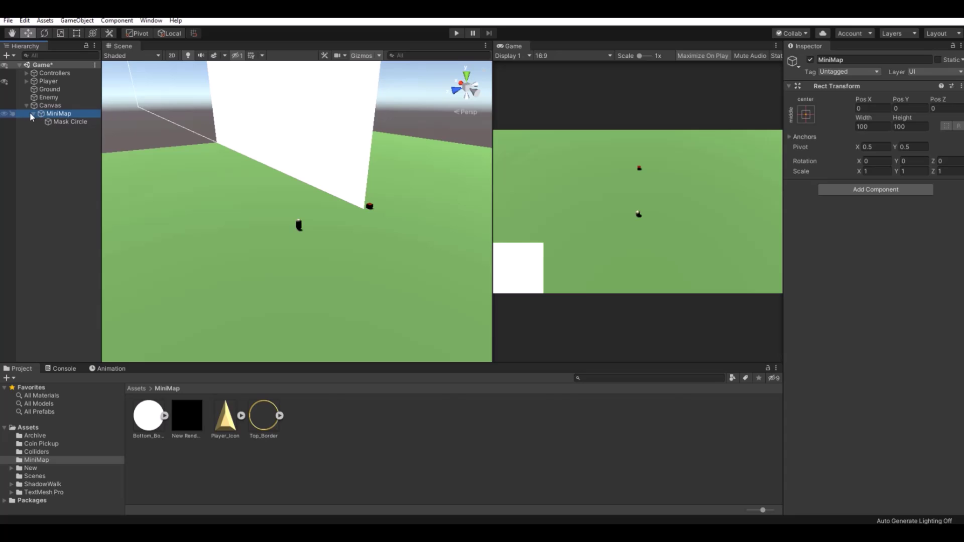
left_click(67, 123)
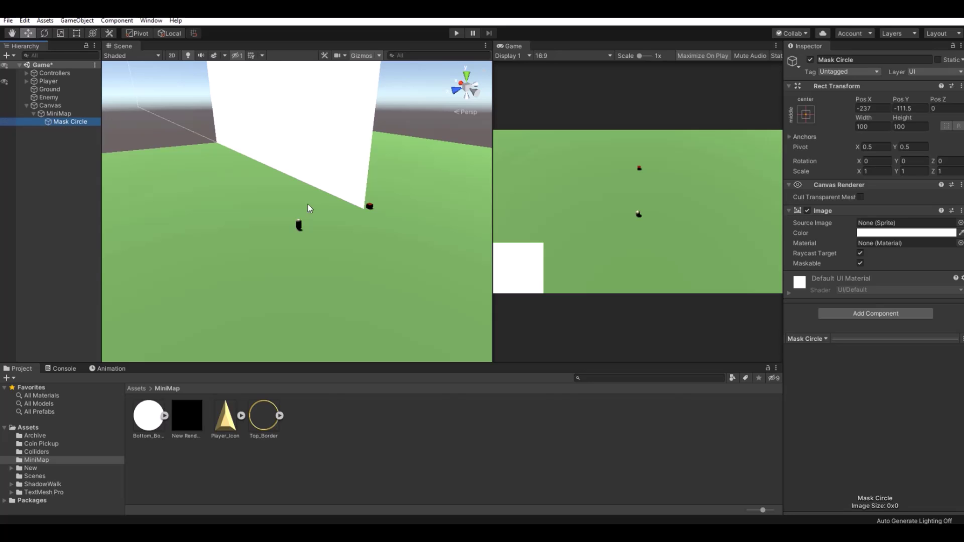
left_click_drag(309, 204, 324, 161, "alt")
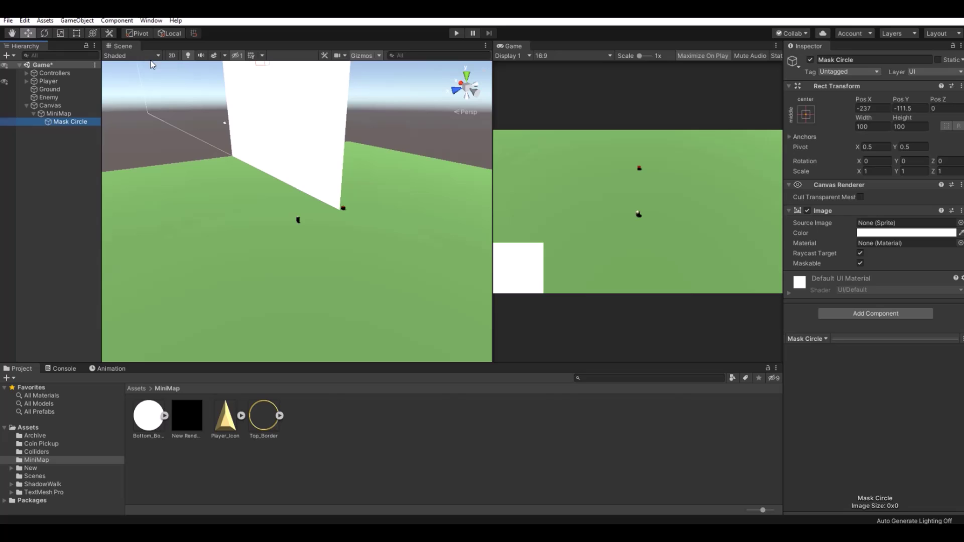
Switch the scene view to 2D and apply top-right anchor presets to Mask Circle
left_click(172, 55)
scroll(326, 206, "down", 2)
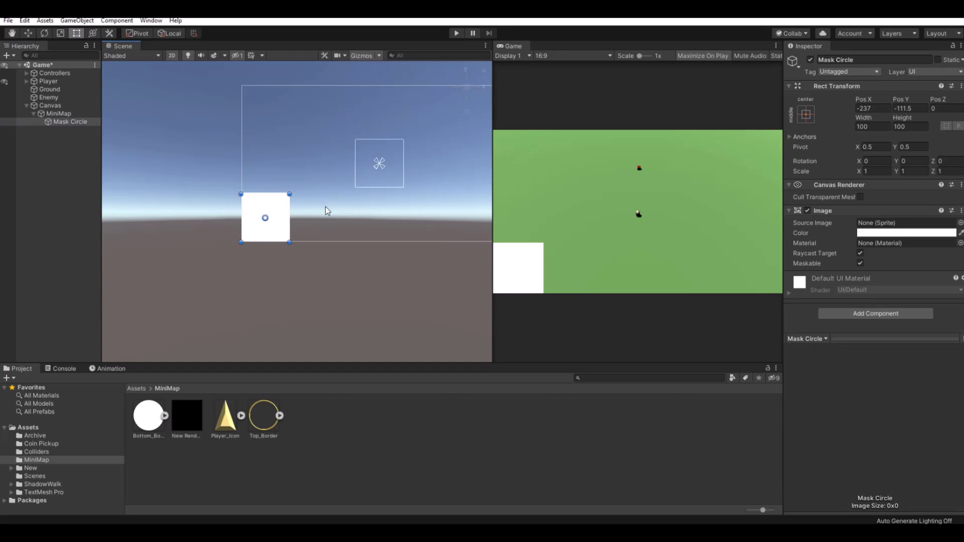
key("w")
middle_click_drag(236, 181, 151, 203)
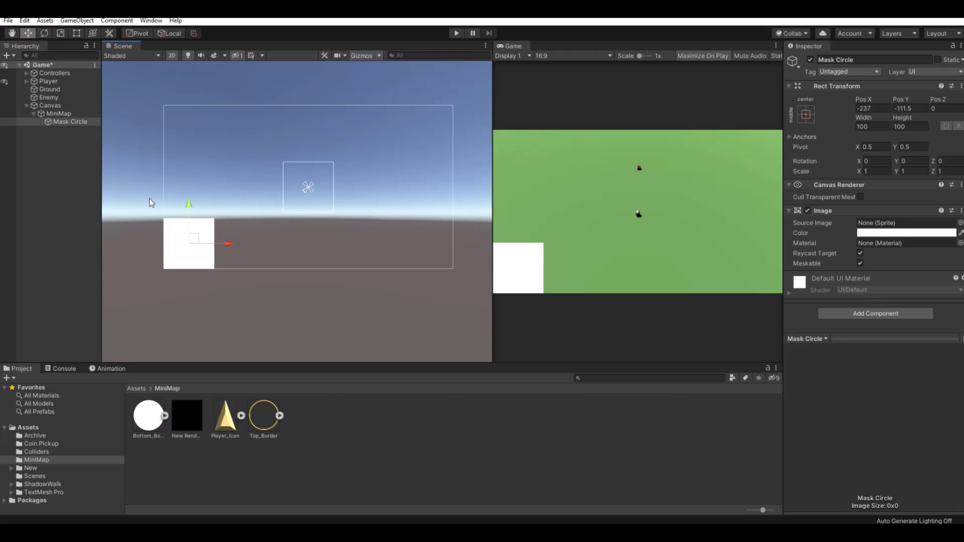
left_click(807, 114)
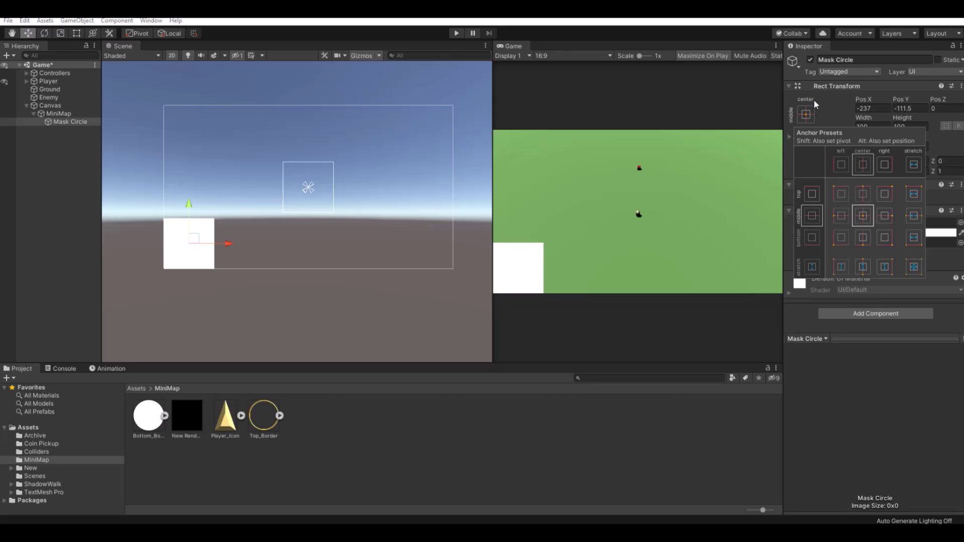
key("alt")
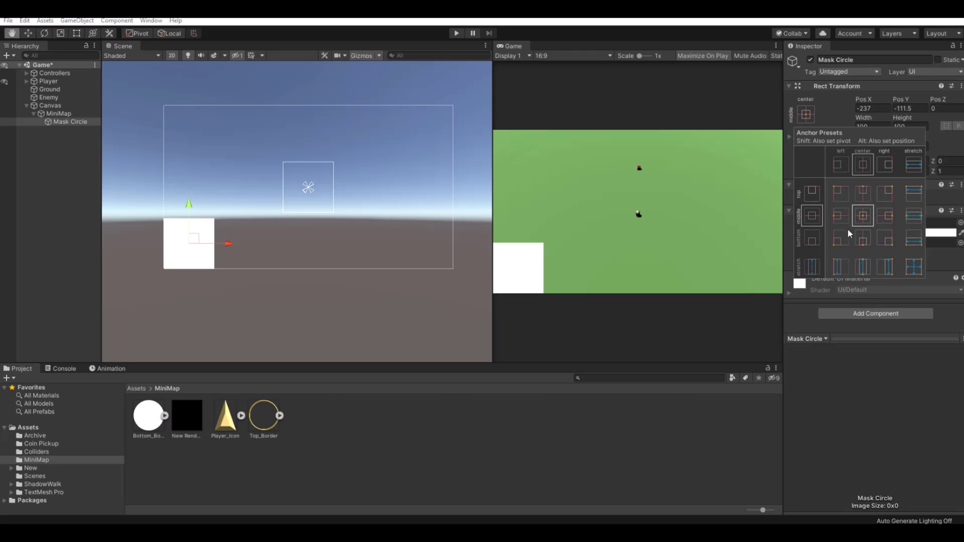
left_click(890, 193, "alt")
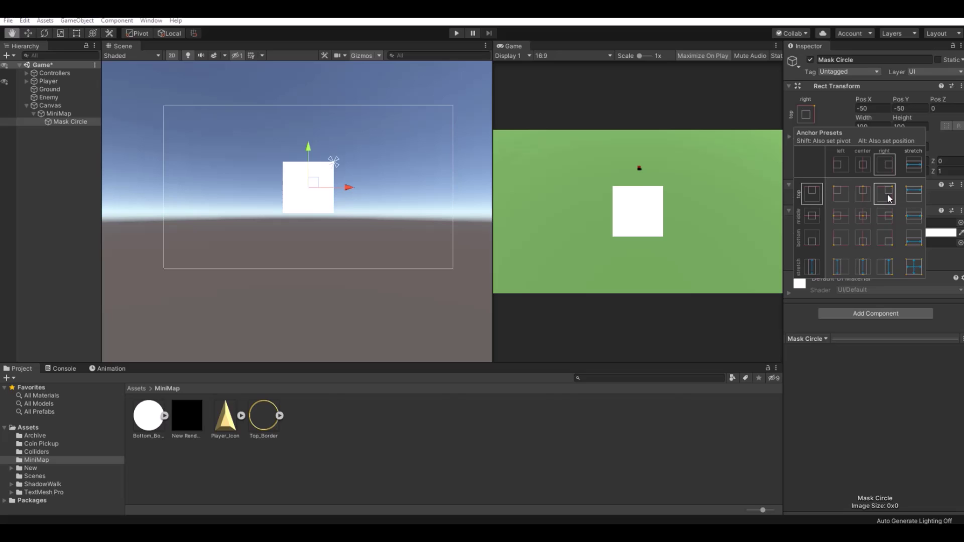
key("shift")
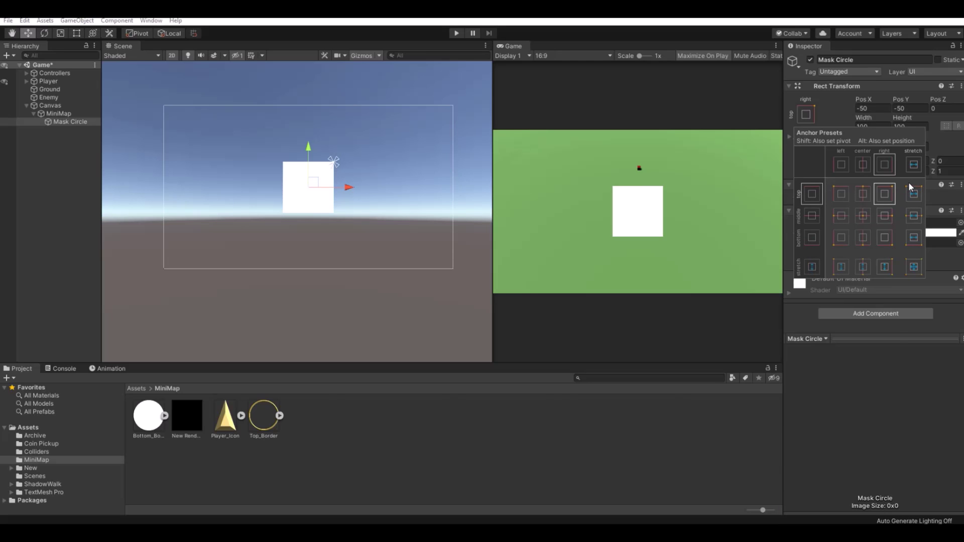
key("alt")
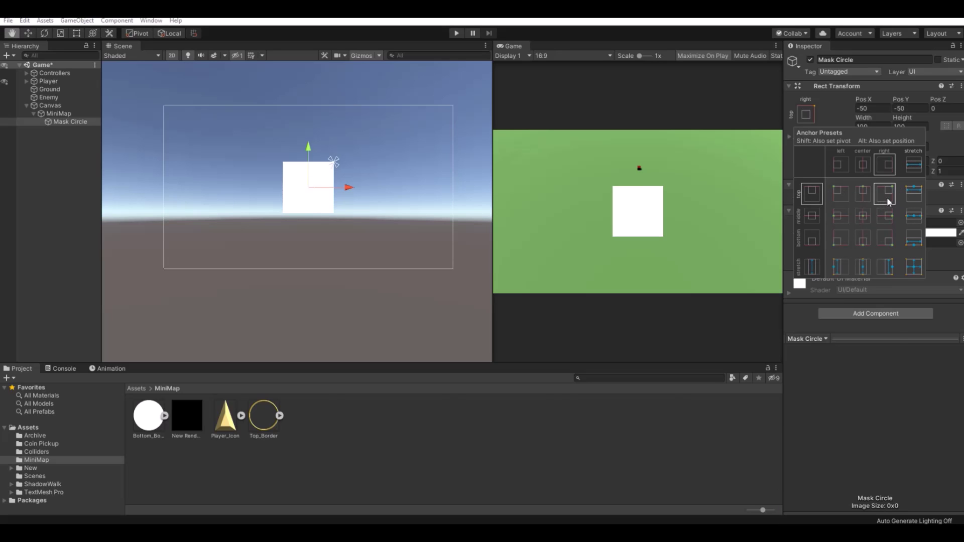
left_click(889, 201, "alt+shift")
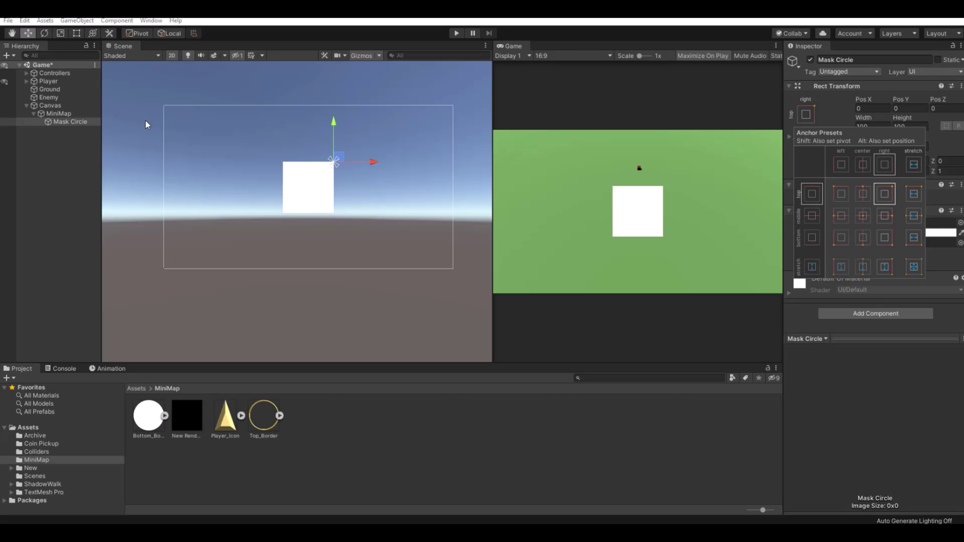
left_click(60, 114)
left_click(807, 114)
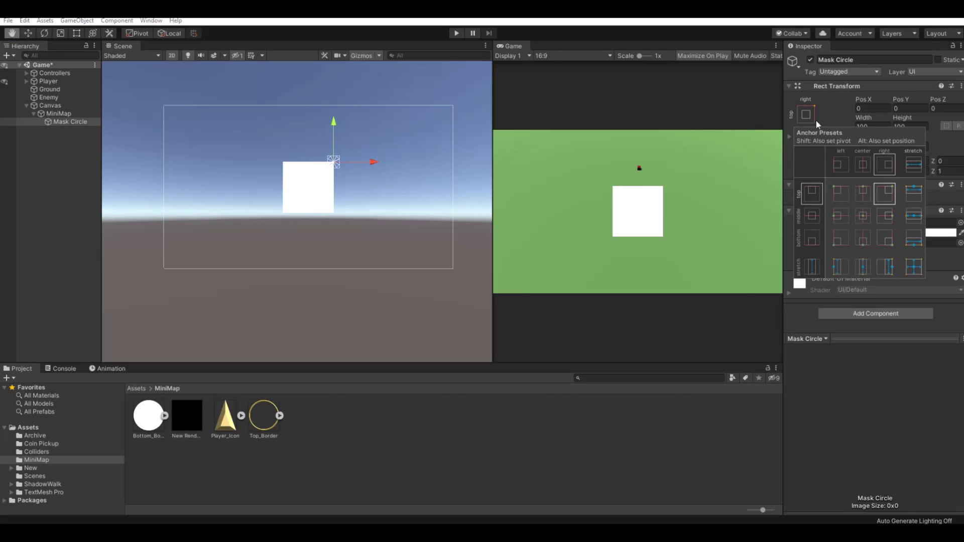
key("shift")
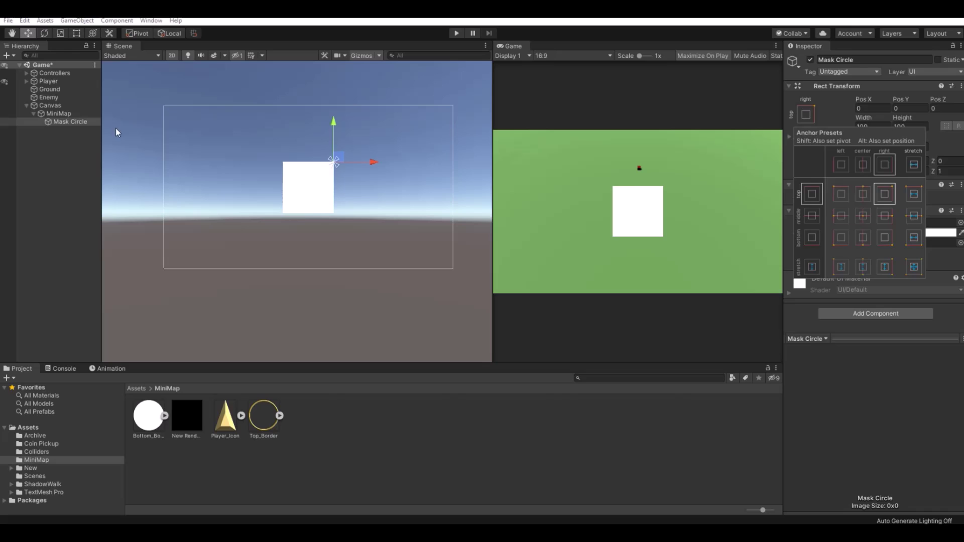
Anchor MiniMap and its pivot top-right, then set Pos X and Pos Y to -20
left_click(30, 114)
left_click(30, 114)
left_click(806, 115)
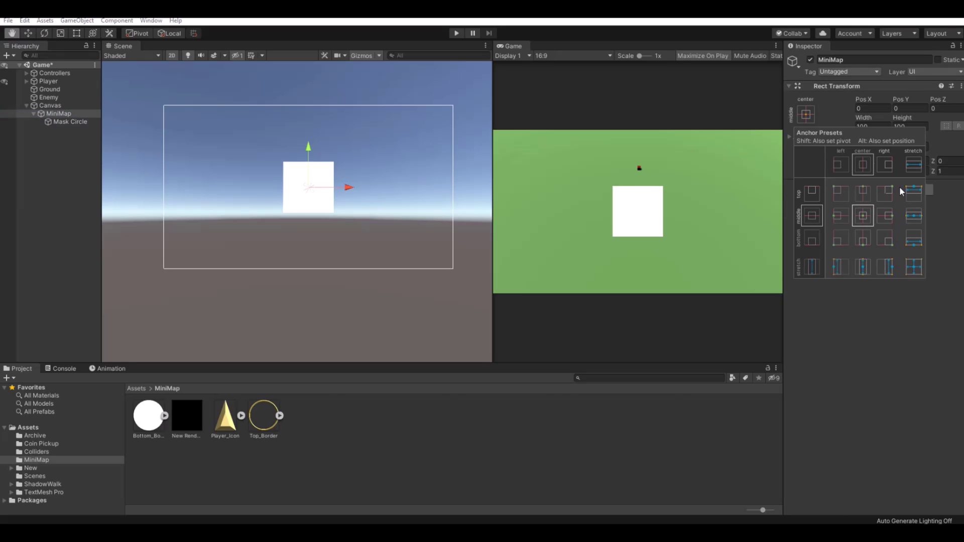
left_click(885, 193, "alt+shift")
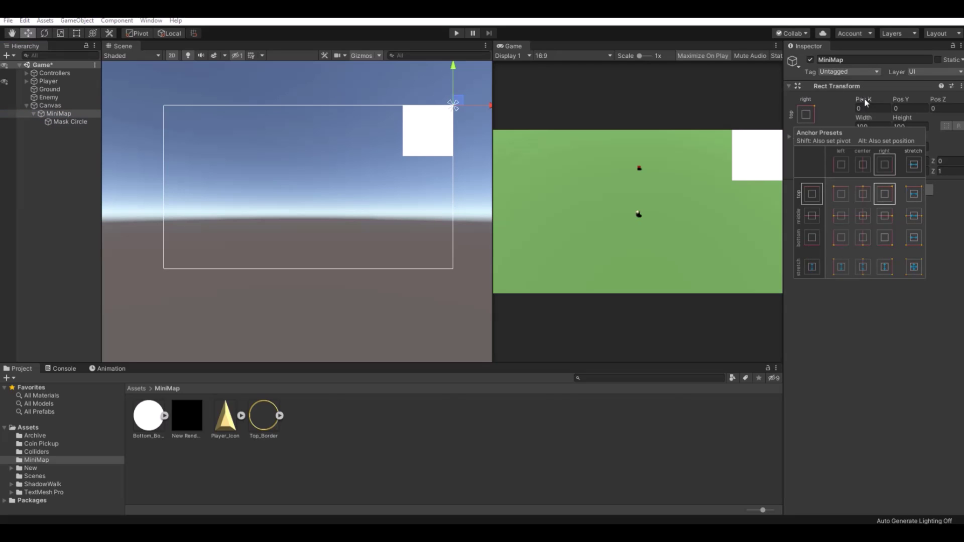
left_click_drag(864, 98, 754, 99)
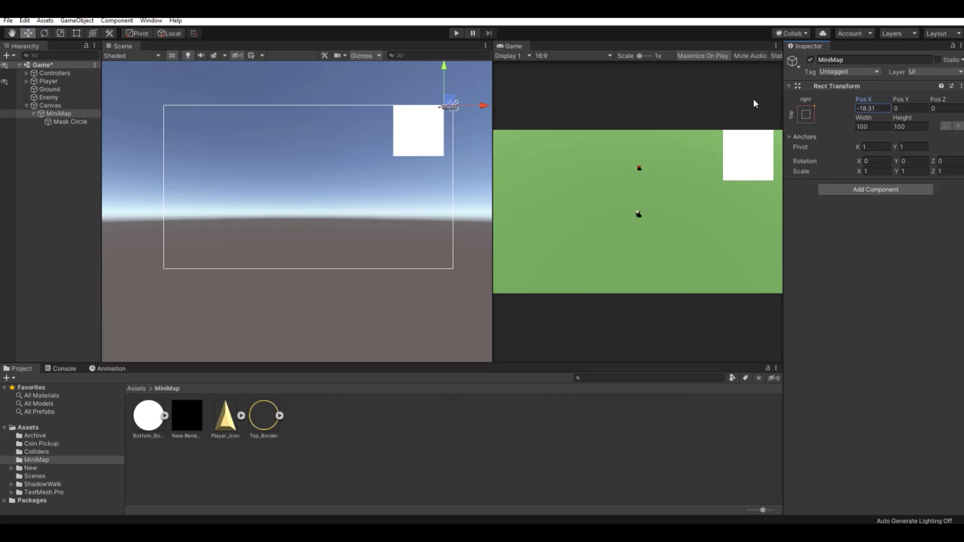
left_click(884, 106)
type("-20")
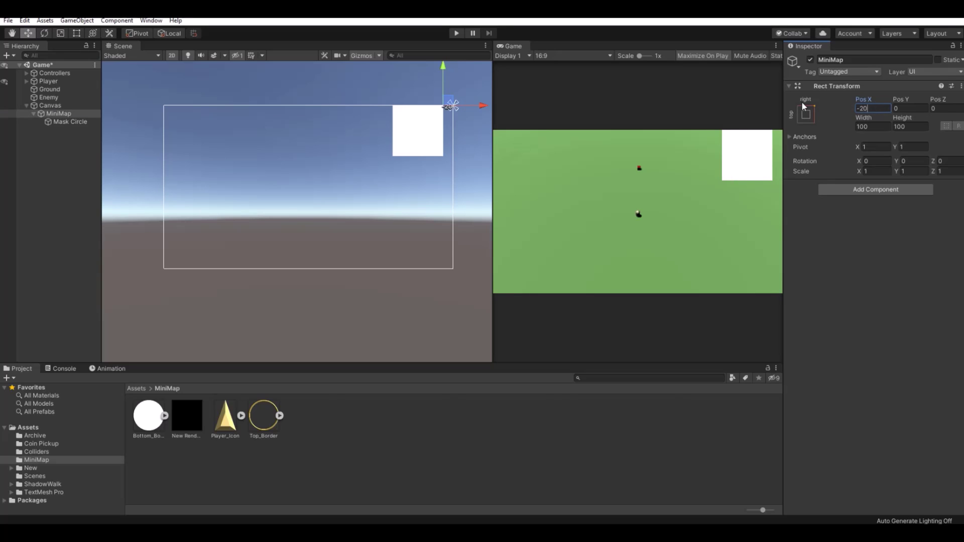
key("Tab")
type("-20")
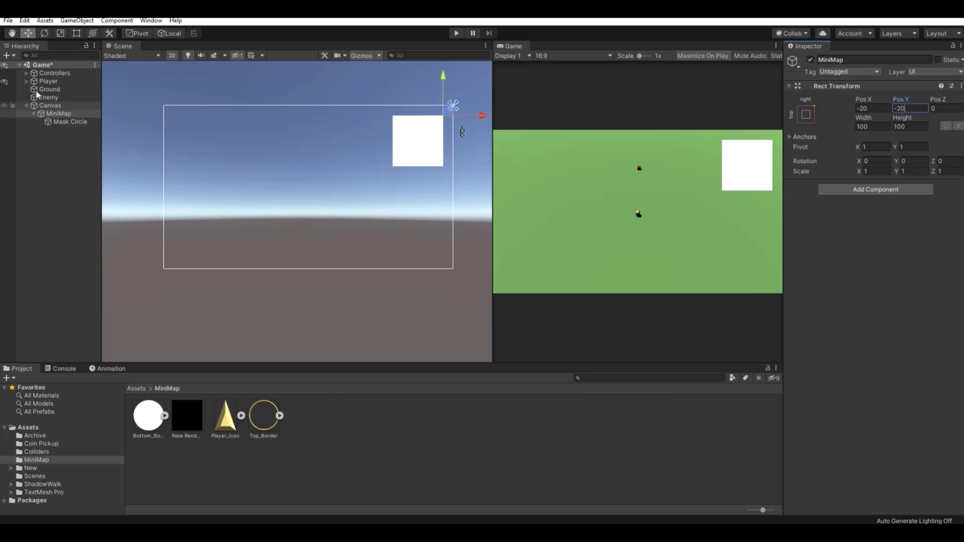
Set Mask Circle's Source Image to the Bottom_Border sprite
left_click(61, 123)
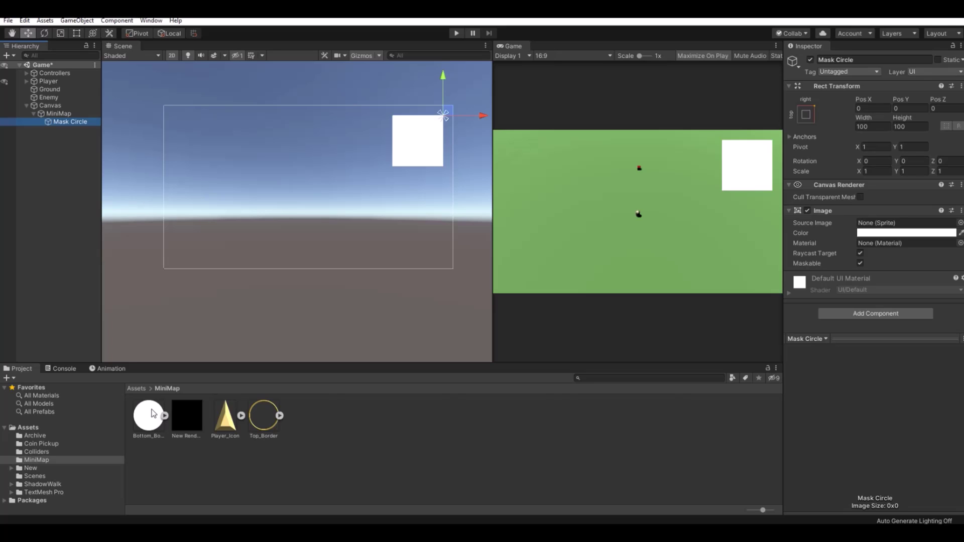
left_click_drag(151, 414, 913, 227)
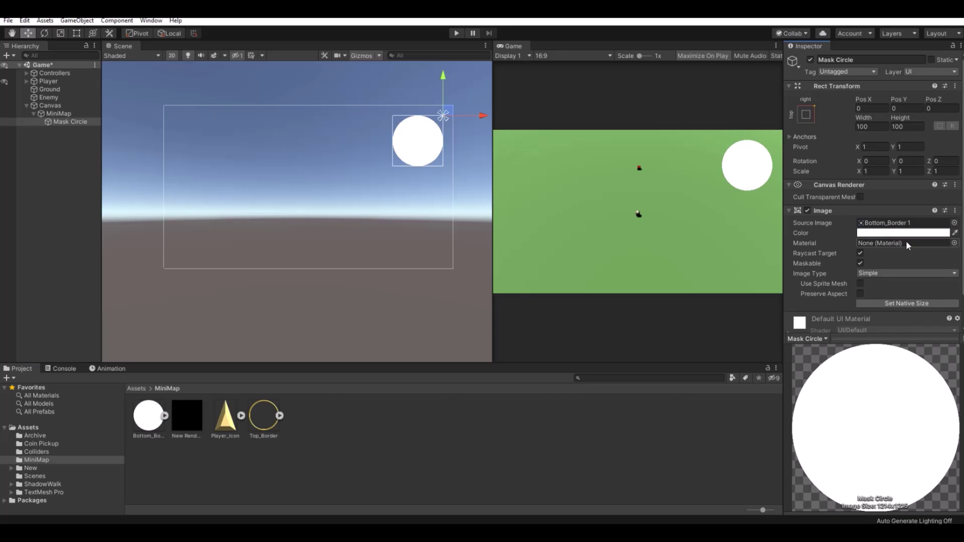
Add a Raw Image under Mask Circle and set its Texture to New Render Texture
right_click(63, 121)
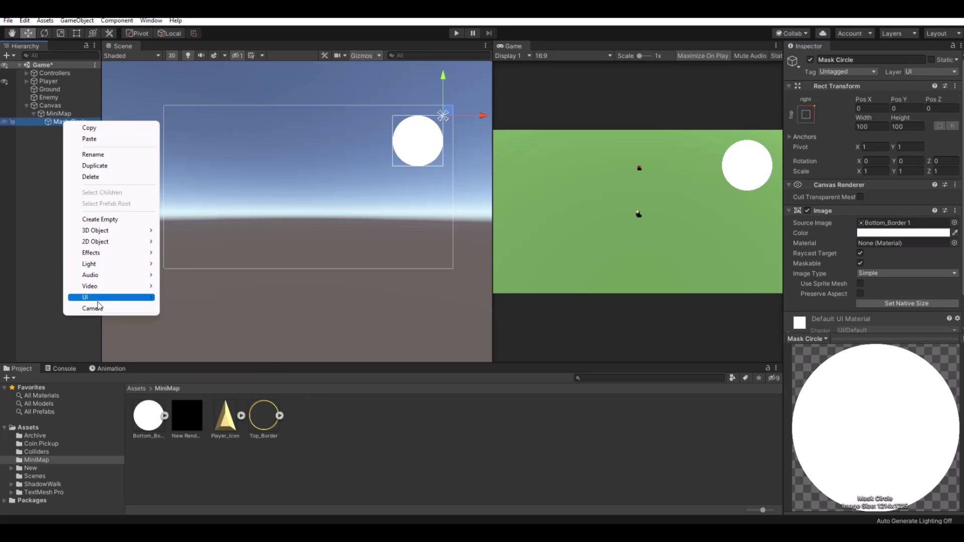
mouse_move(126, 296)
left_click(191, 331)
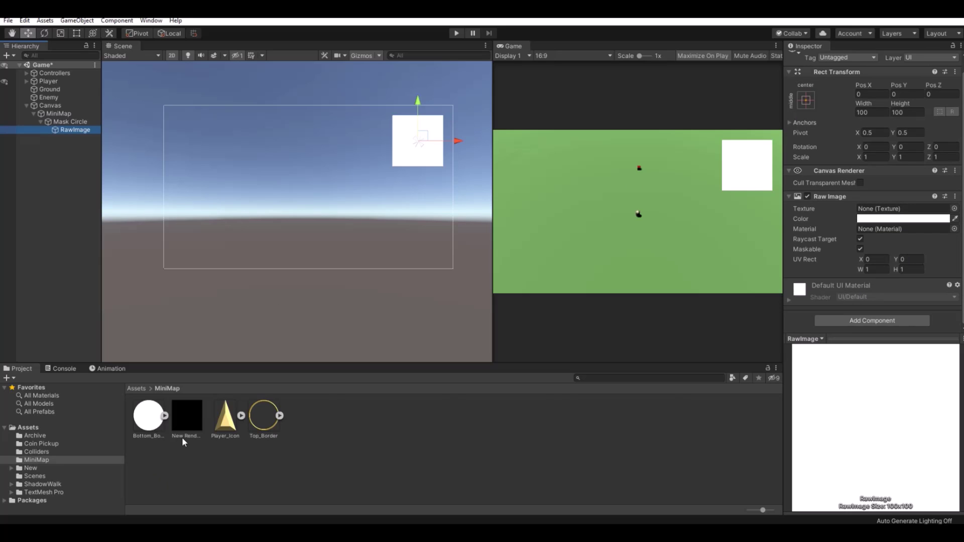
left_click_drag(188, 412, 900, 212)
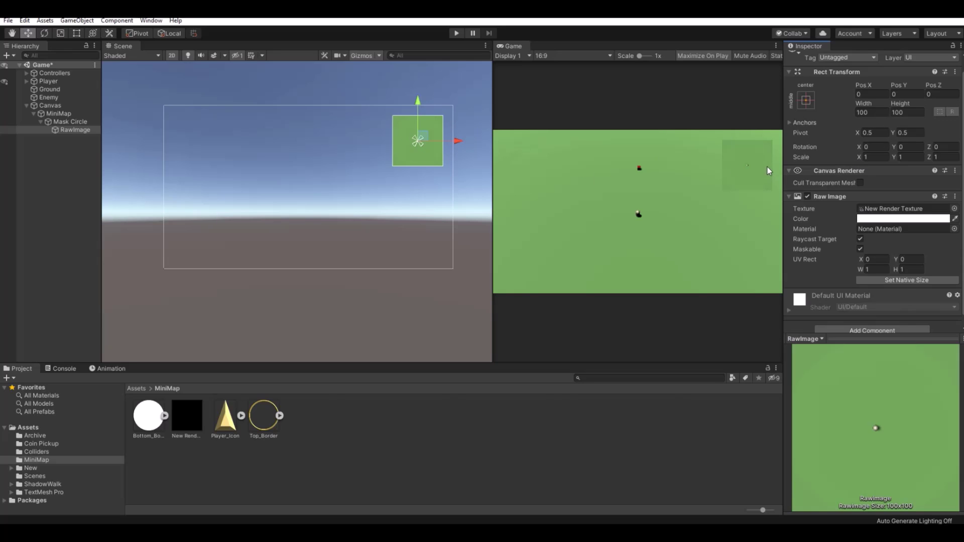
Add a Mask component to Mask Circle to clip the minimap into a circle
left_click(80, 122)
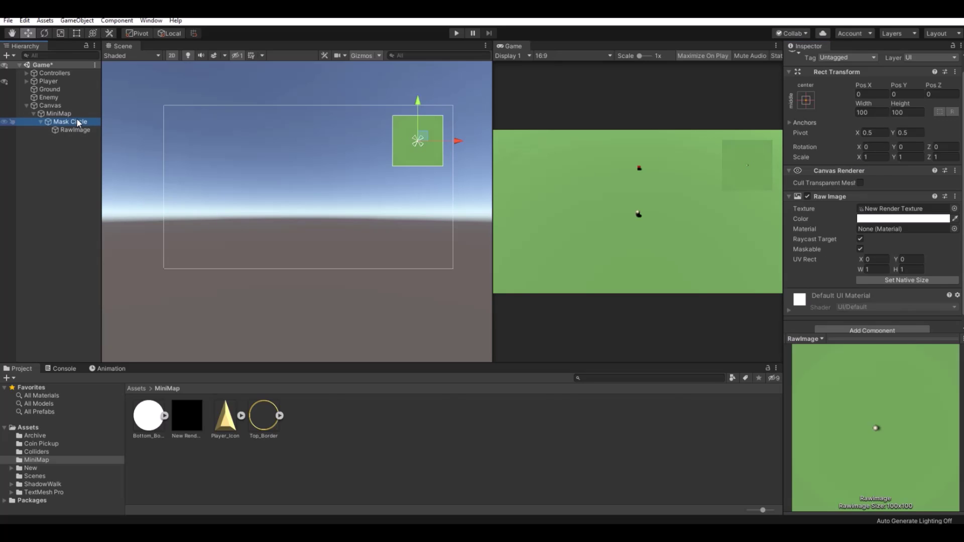
scroll(839, 221, "down", 1)
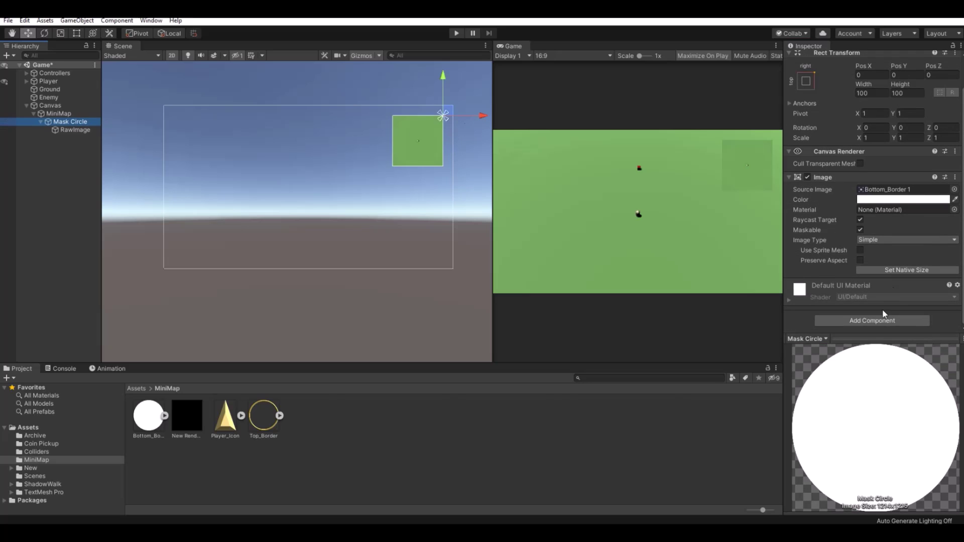
left_click(876, 320)
type("mask")
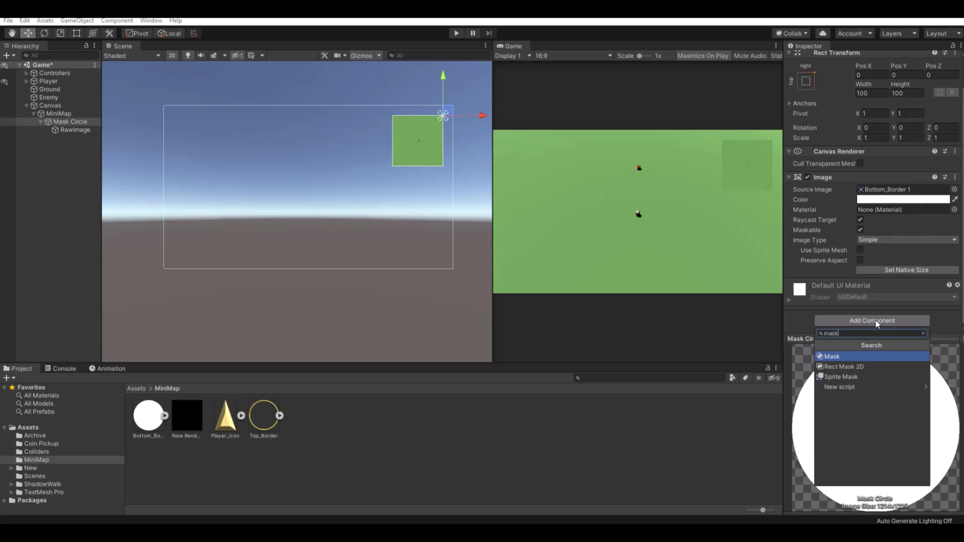
key("Return")
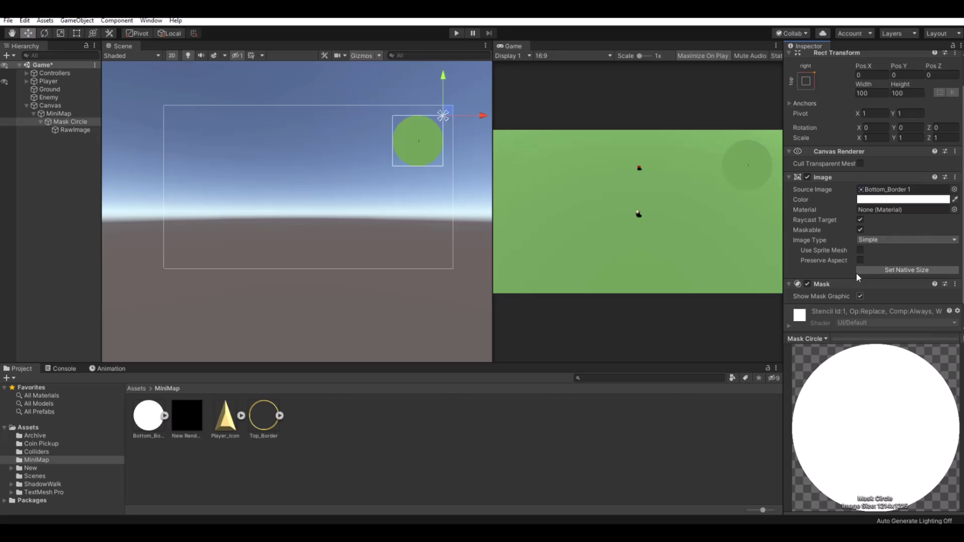
Check the RawImage under Mask Circle, then collapse Mask Circle and select MiniMap
left_click(70, 130)
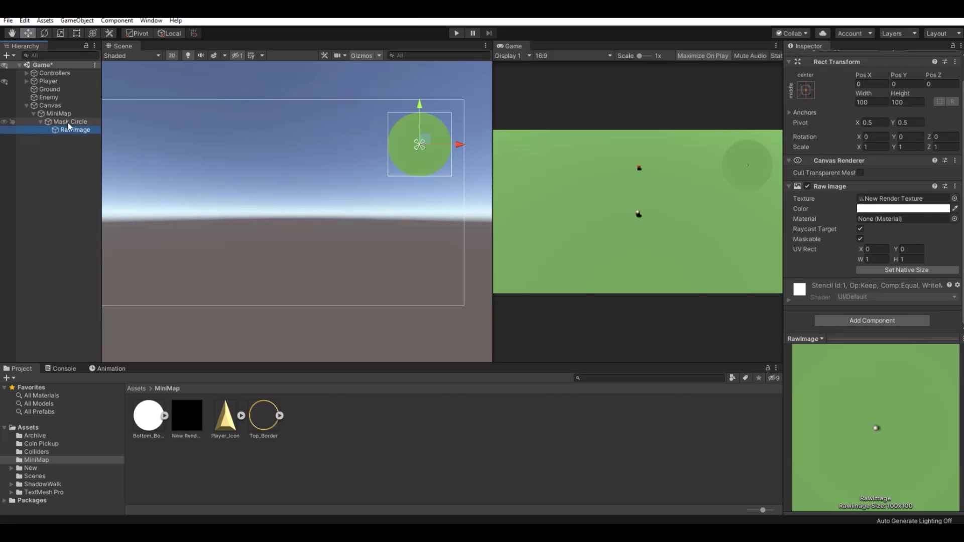
left_click(65, 123)
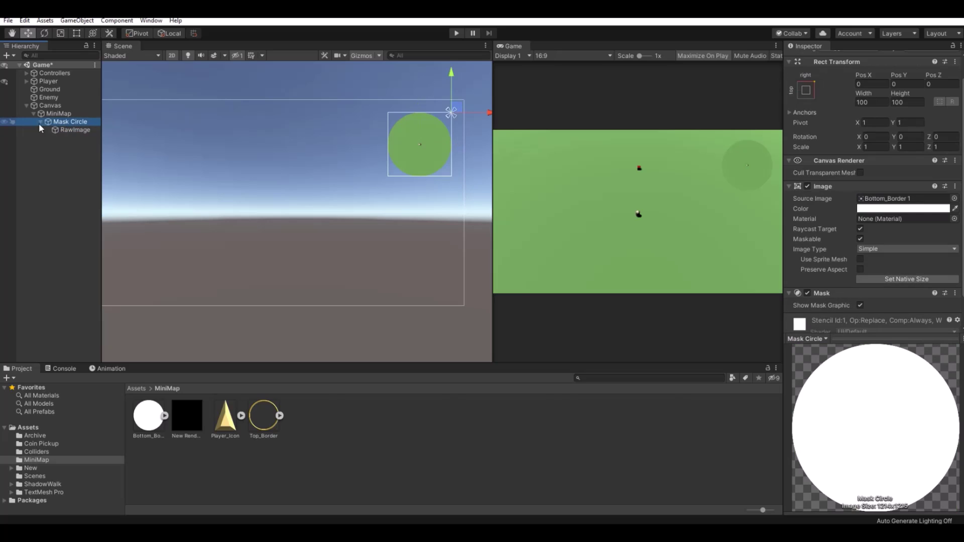
scroll(450, 125, "up", 3)
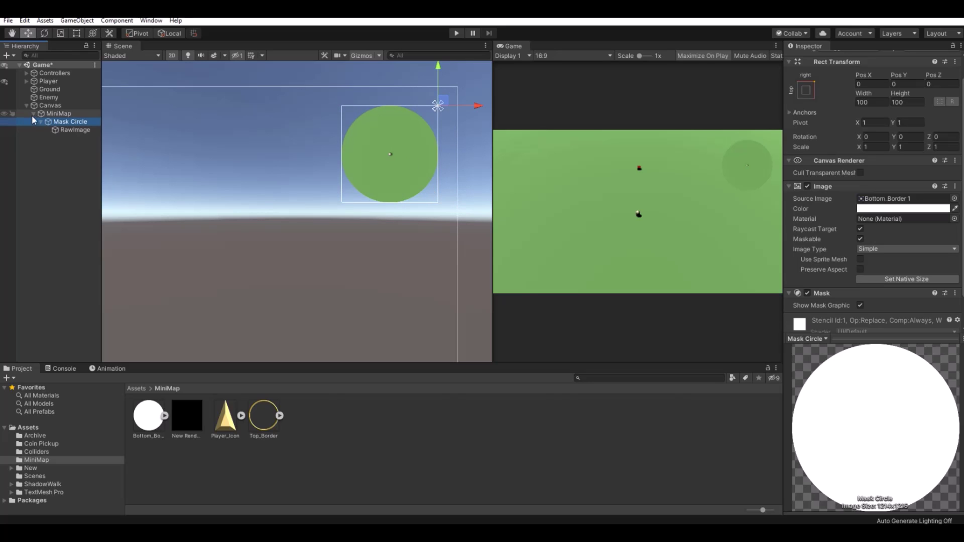
left_click(74, 130)
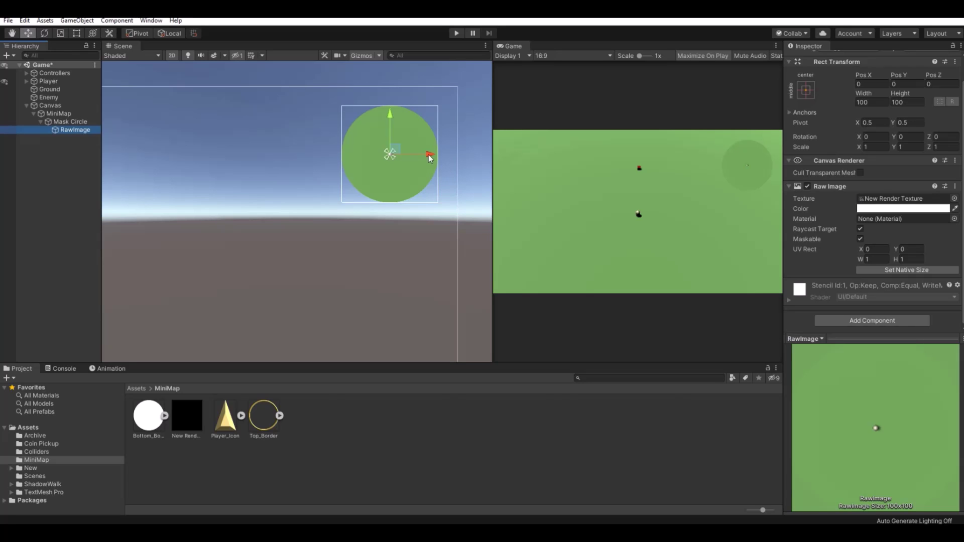
left_click(41, 121)
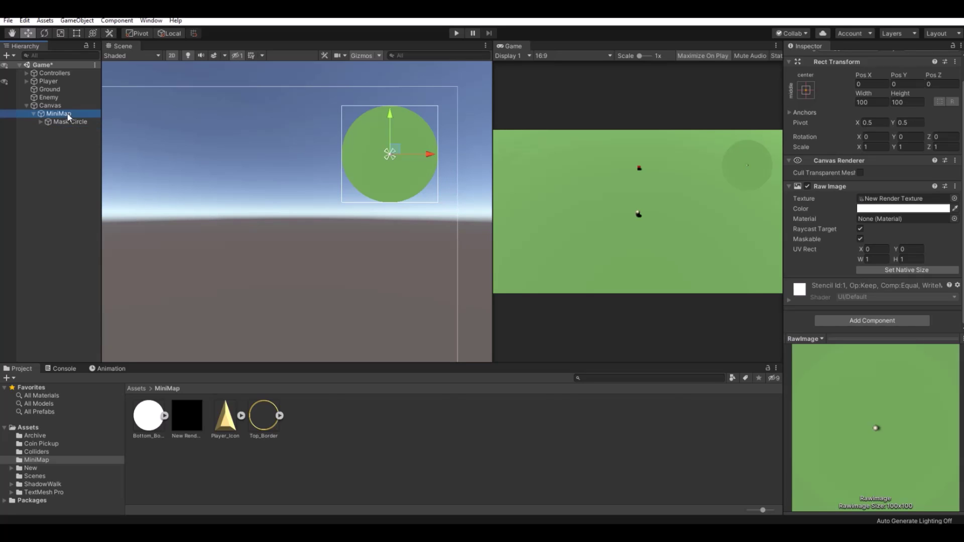
left_click(59, 114)
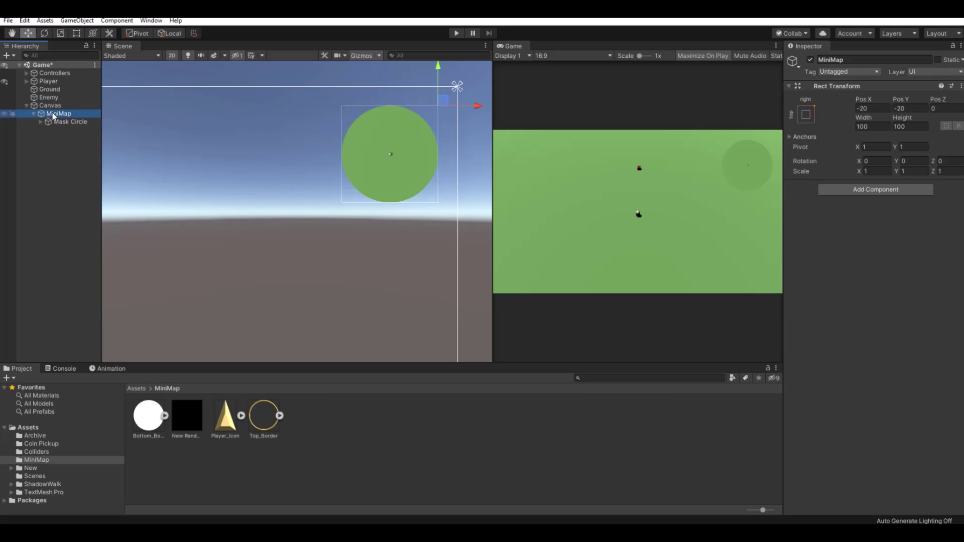
Create a UI Image named Border under MiniMap using the Top_Border gold ring sprite
right_click(54, 117)
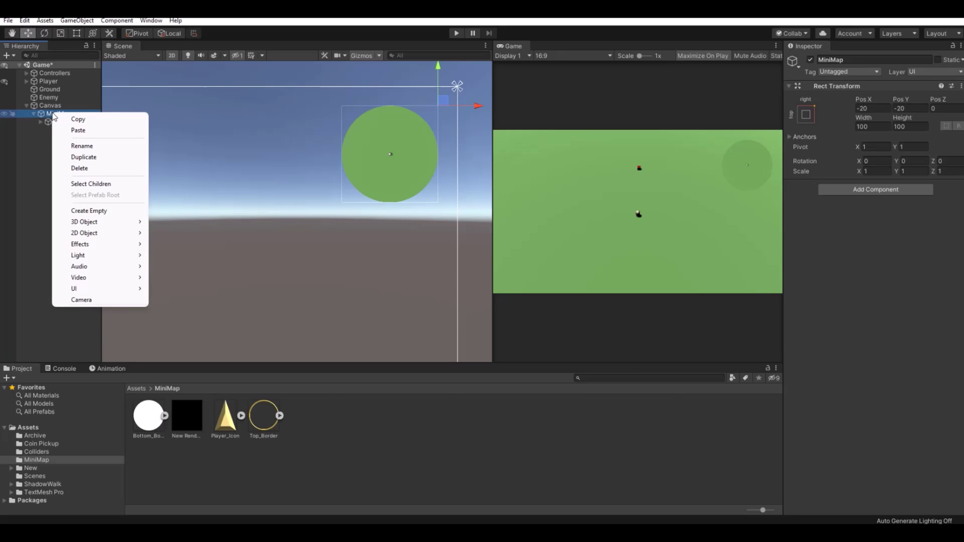
mouse_move(98, 290)
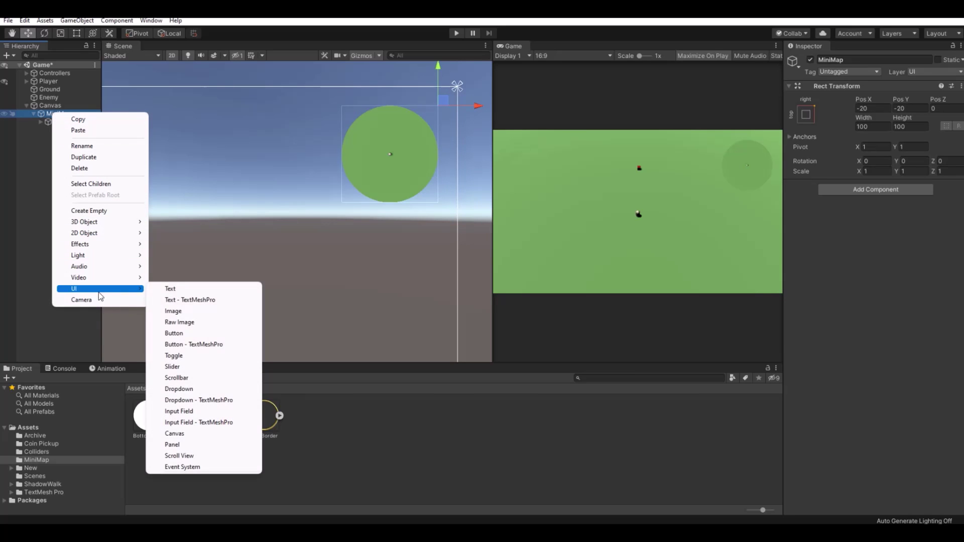
left_click(192, 314)
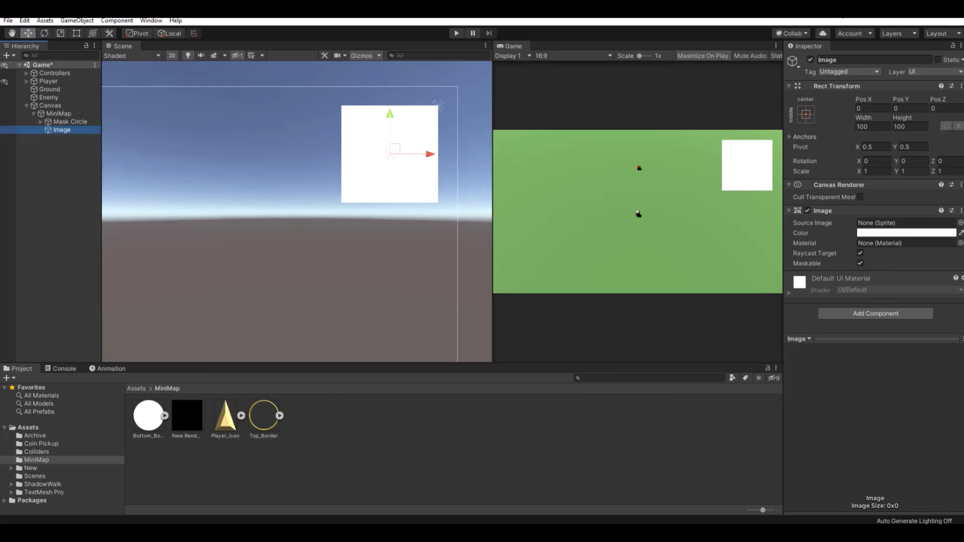
left_click(843, 59)
type("Bord")
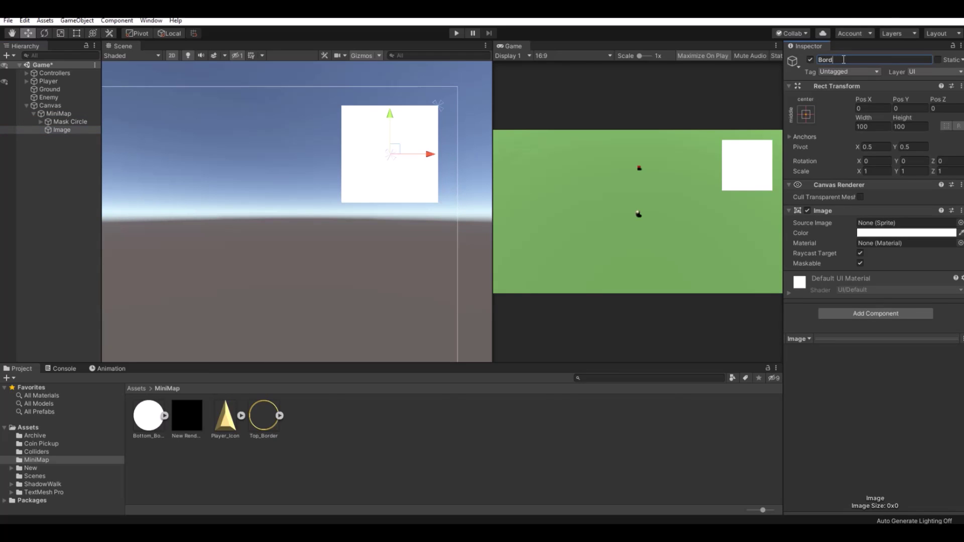
type("er")
key("Return")
left_click_drag(268, 405, 897, 226)
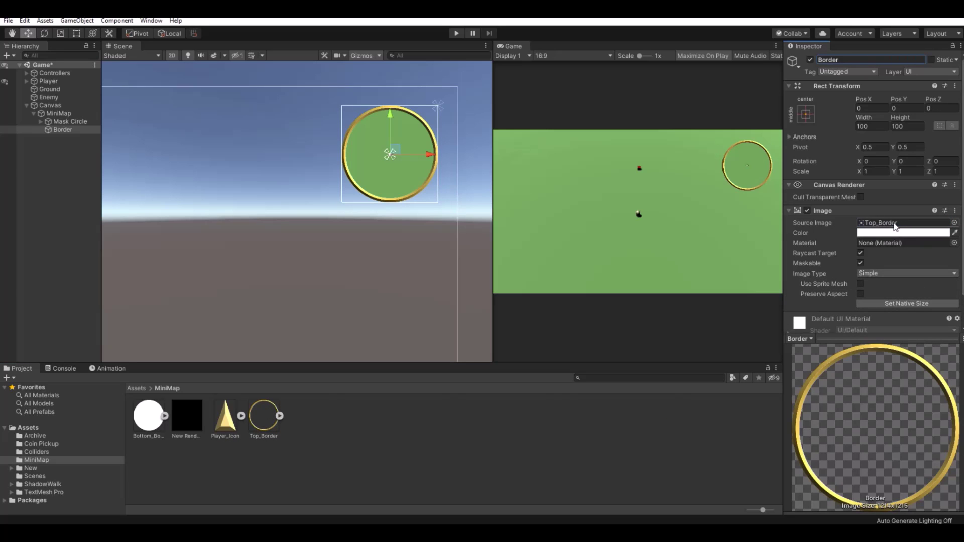
left_click(33, 114)
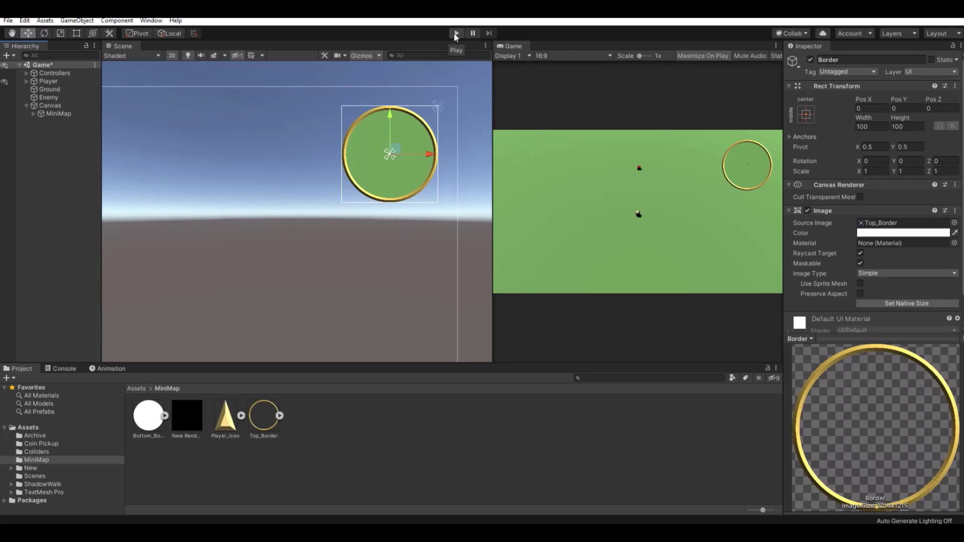
left_click(50, 82)
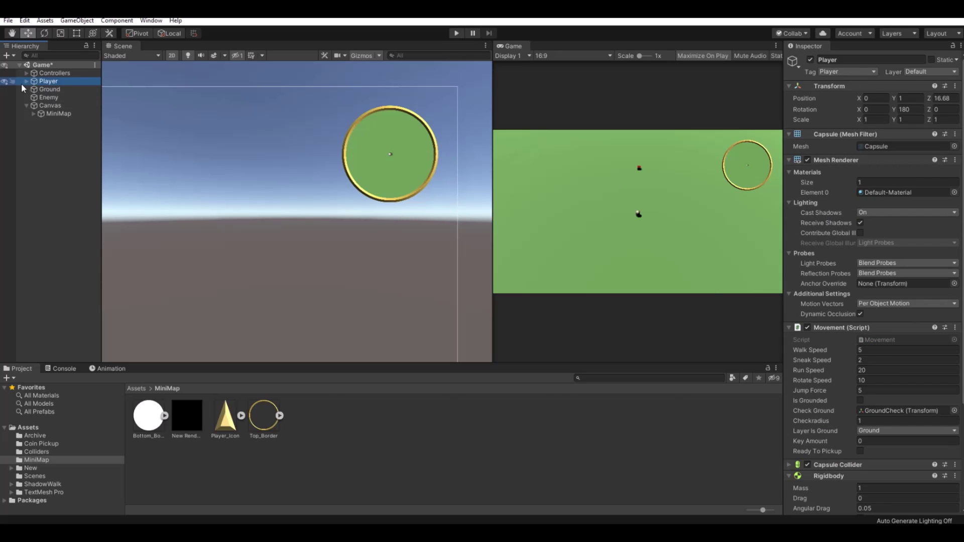
left_click(42, 113)
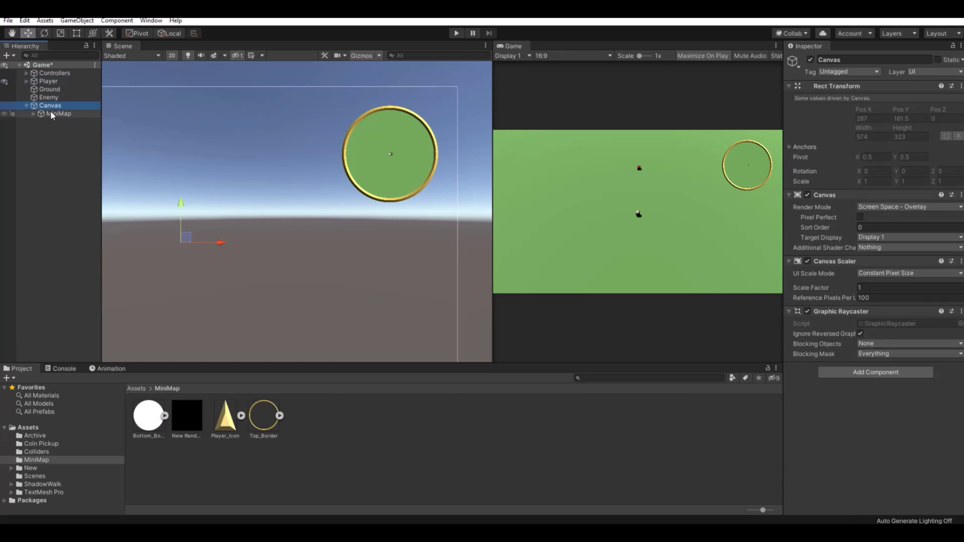
left_click(457, 33)
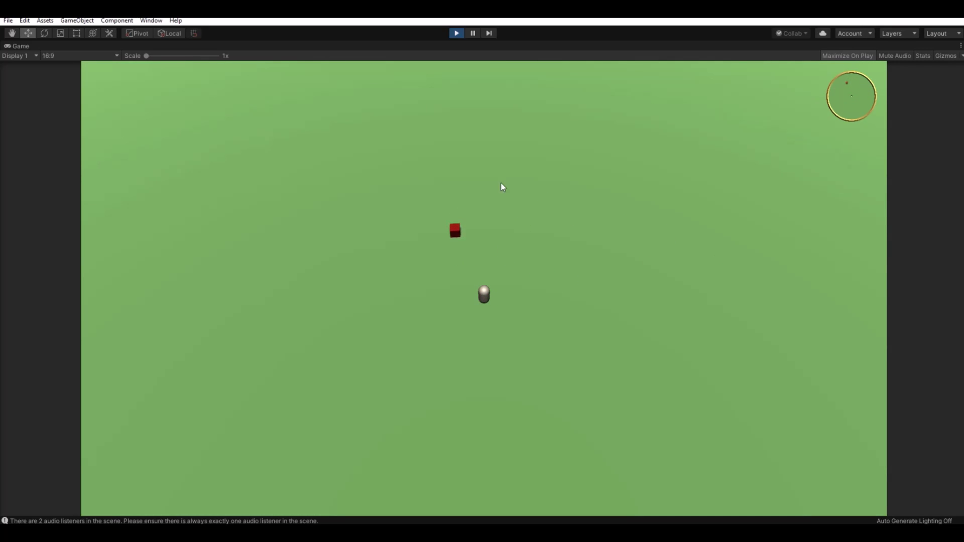
left_click(455, 33)
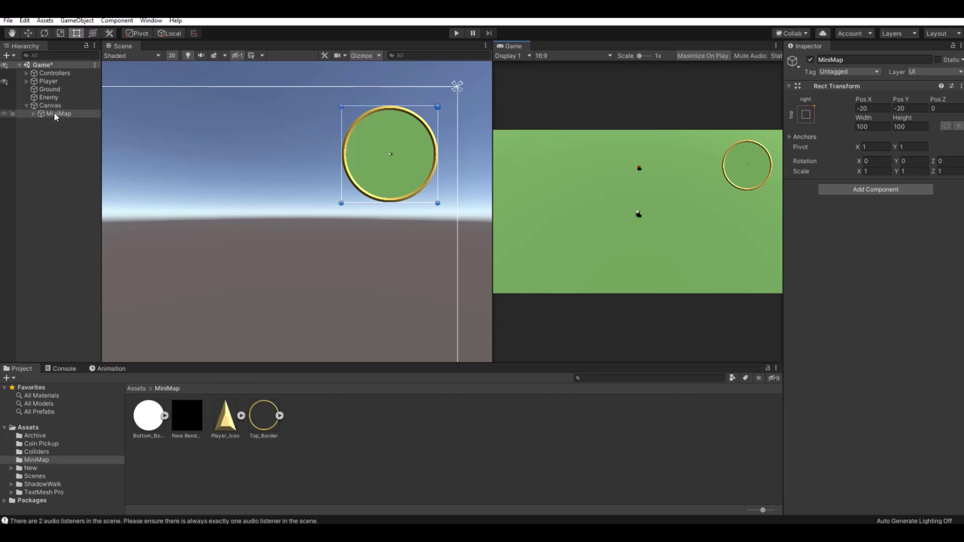
Create a UI Image named Player Icon under MiniMap using the Player_Icon sprite
left_click(33, 113)
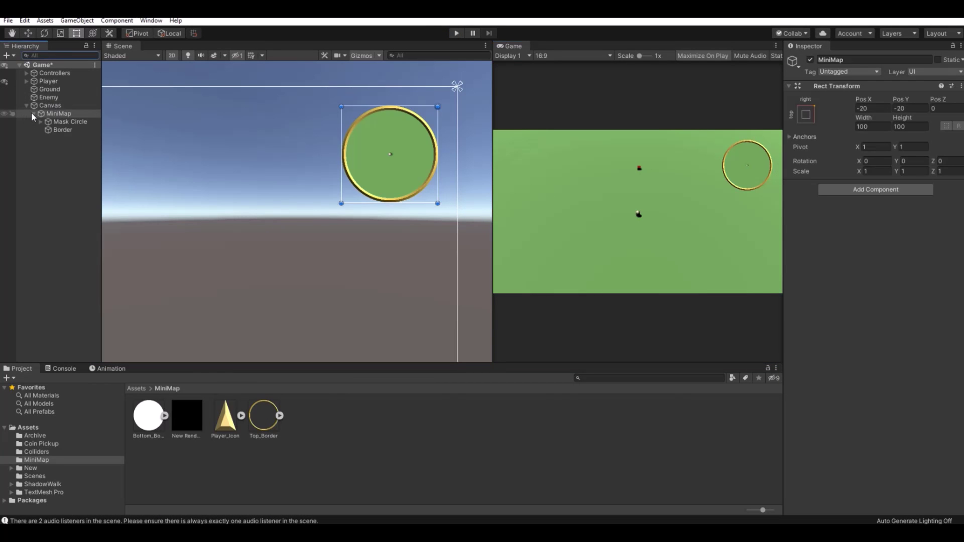
right_click(61, 113)
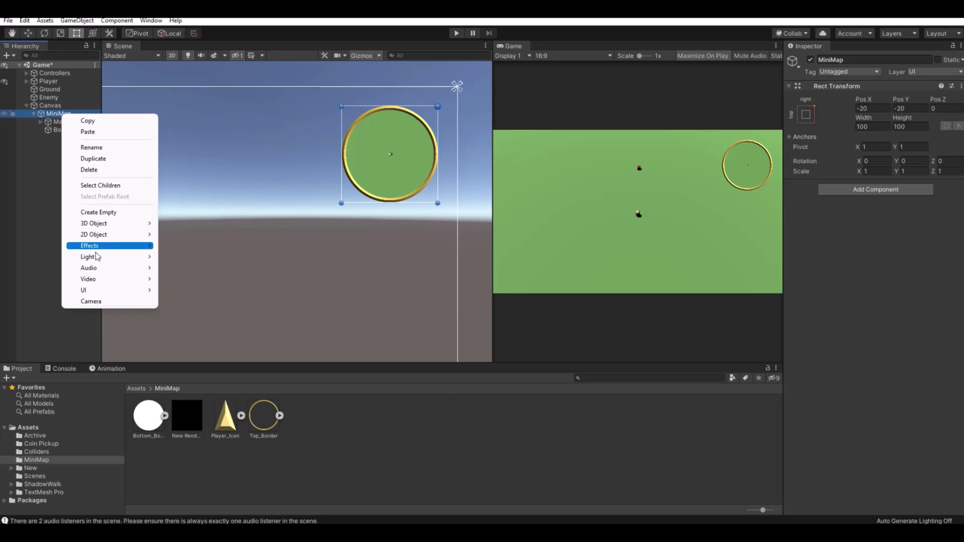
mouse_move(88, 290)
left_click(201, 312)
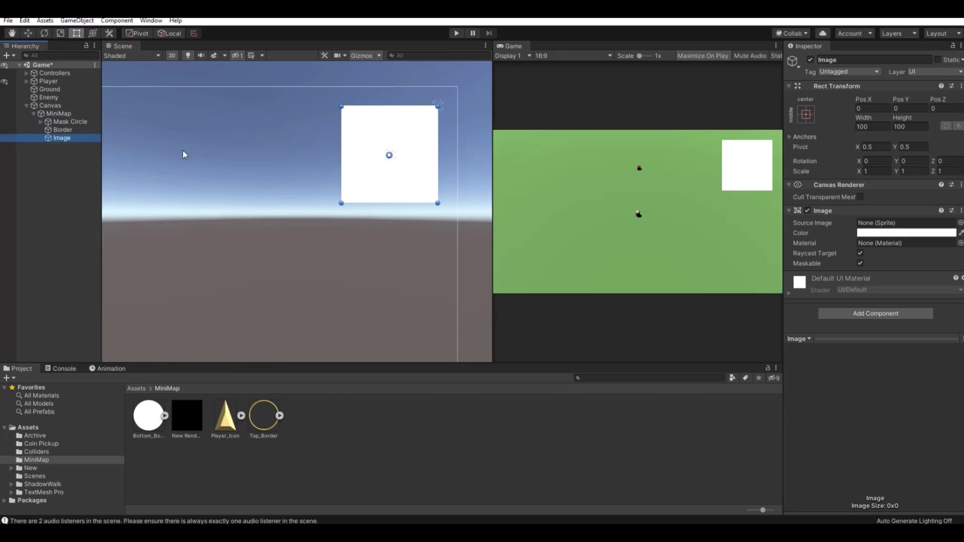
left_click(875, 59)
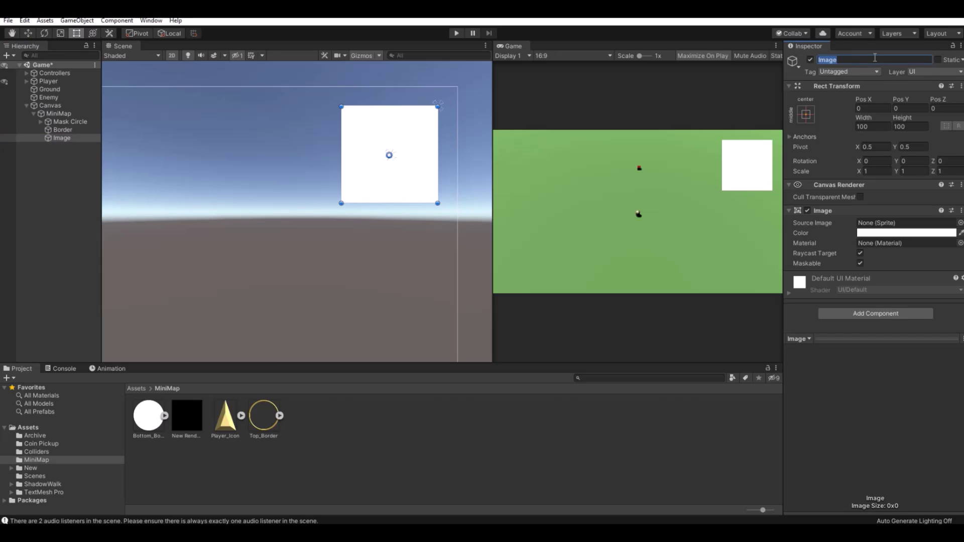
type("Player Icon")
key("Return")
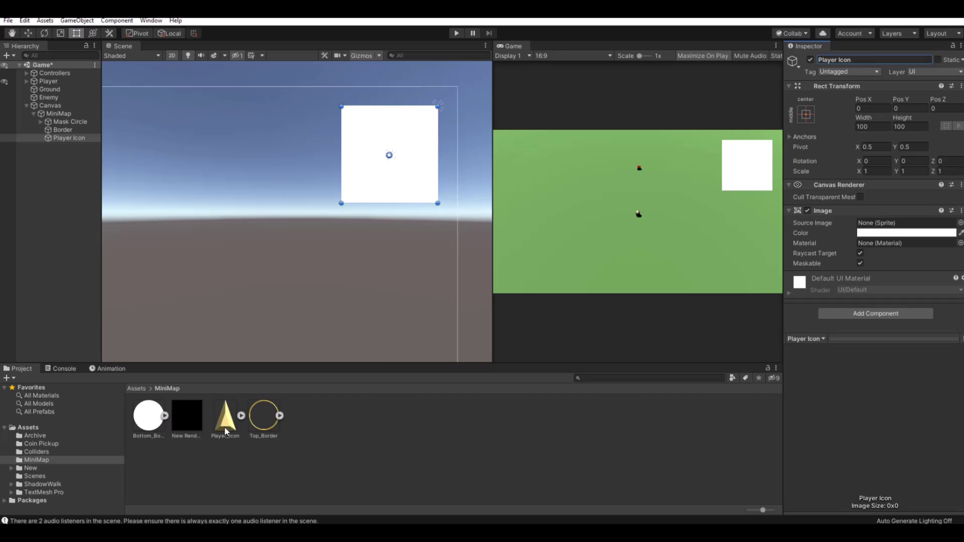
left_click_drag(225, 431, 899, 225)
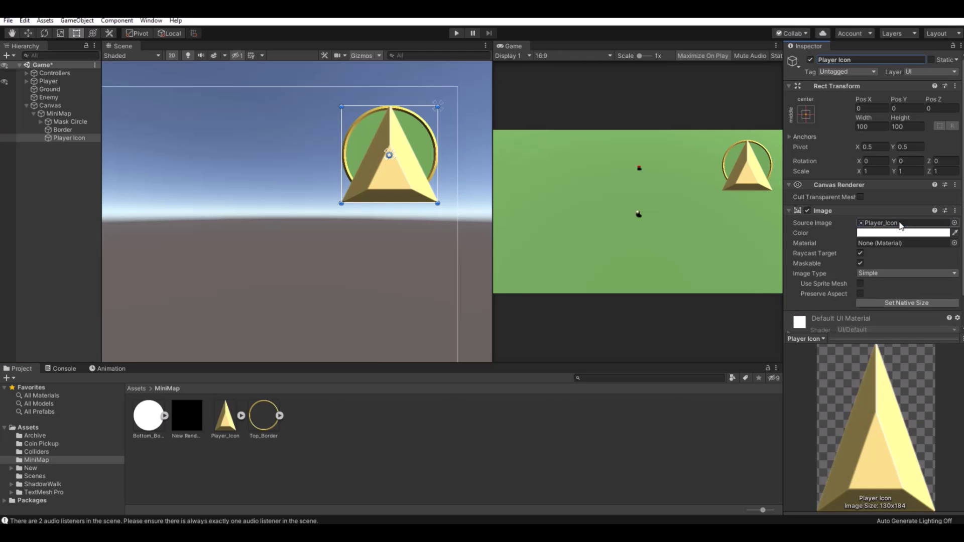
Size the Player Icon to width 10 and height 12
scroll(433, 123, "up", 3)
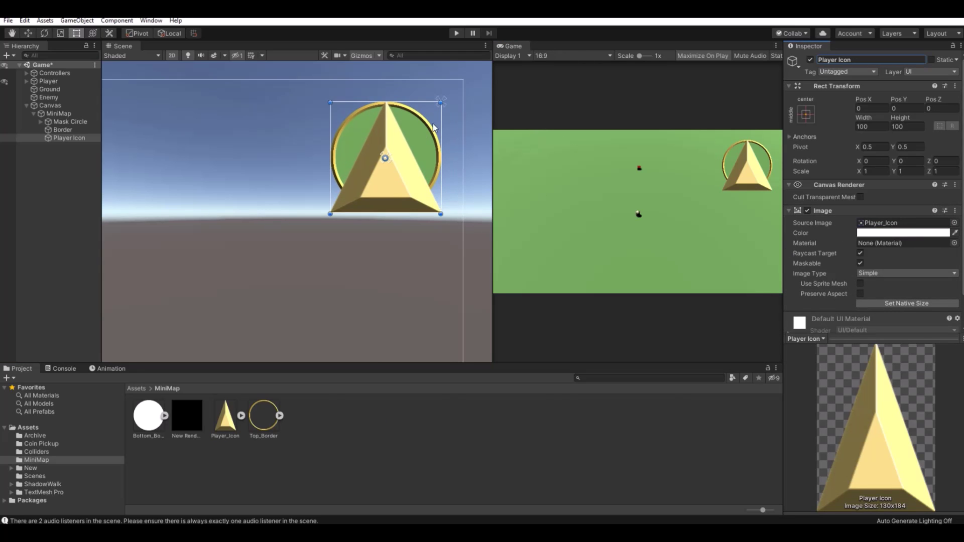
left_click(872, 127)
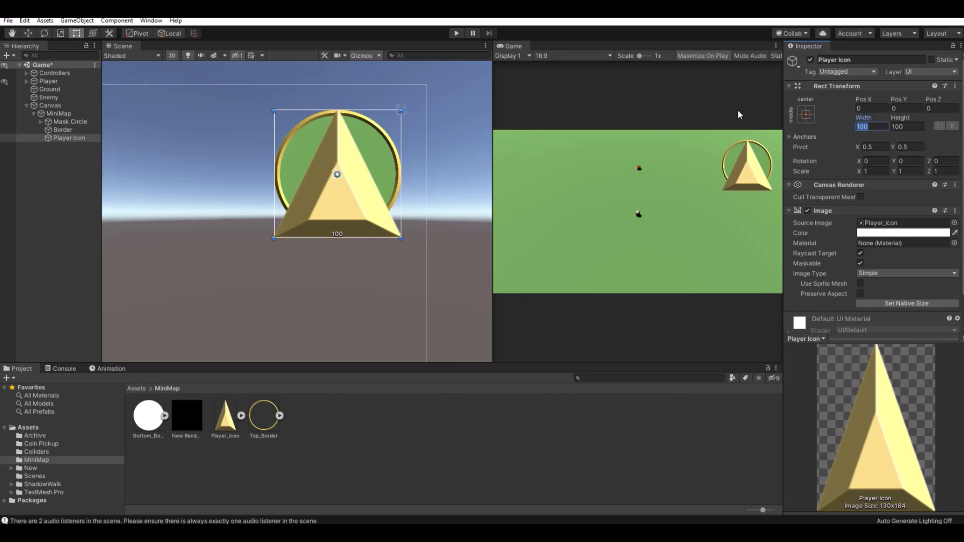
type("10")
key("Tab")
type("10")
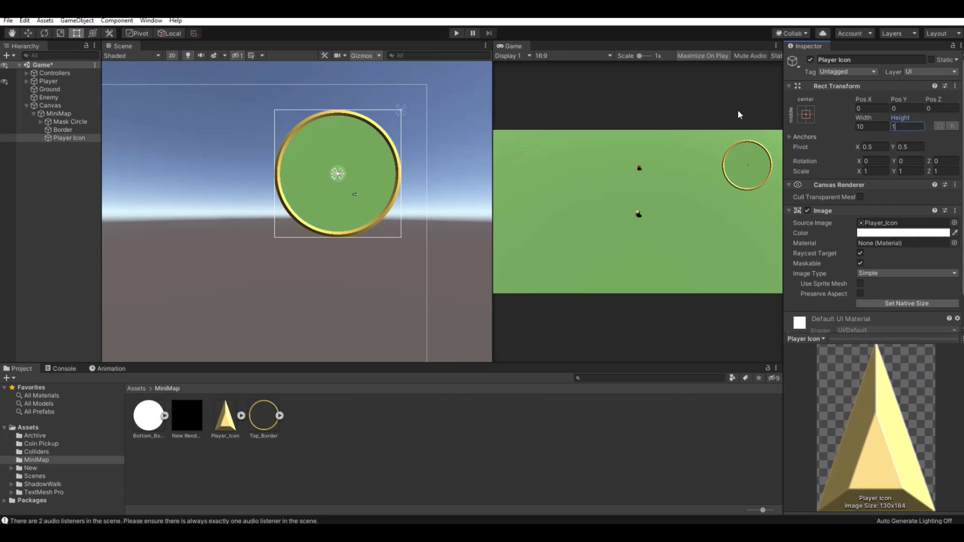
left_click(871, 126)
type("15")
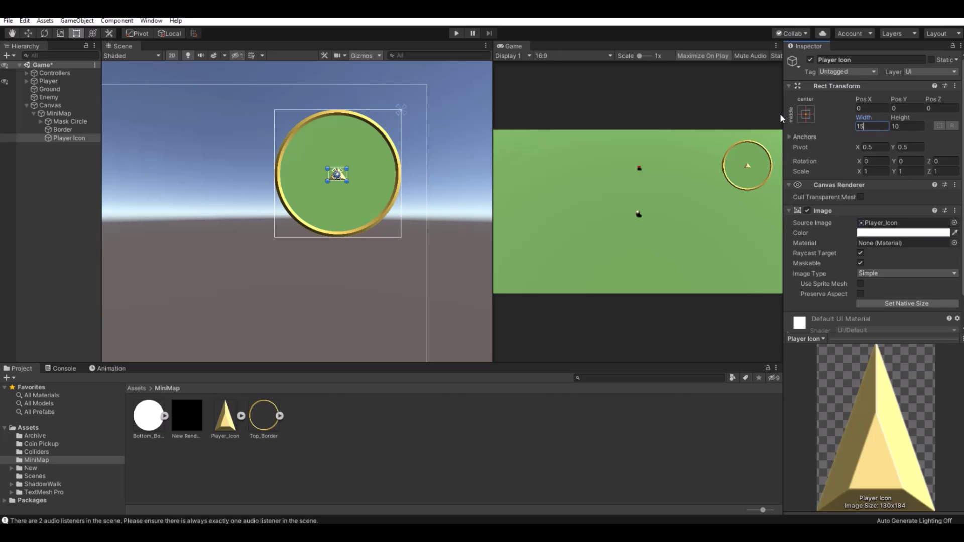
key("BackSpace")
key("BackSpace")
type("10")
key("Tab")
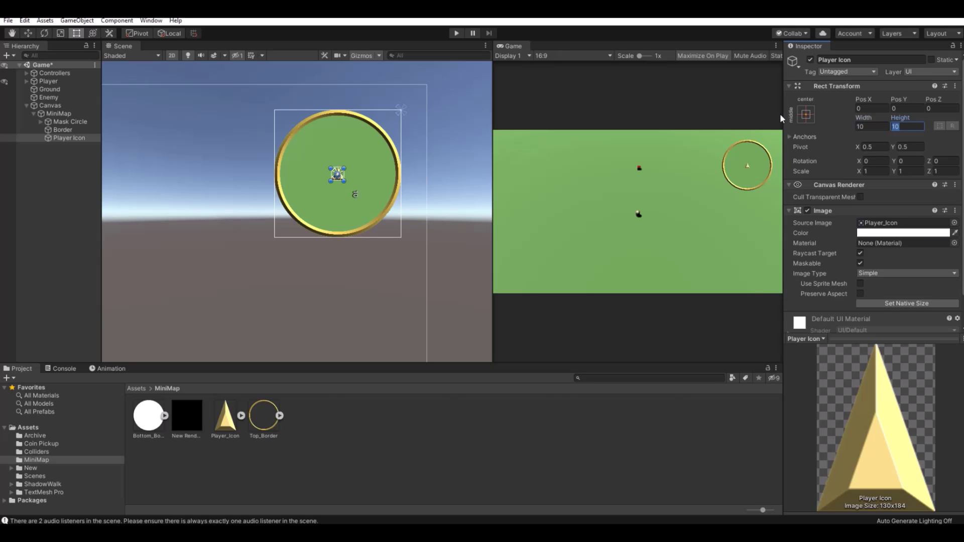
type("12")
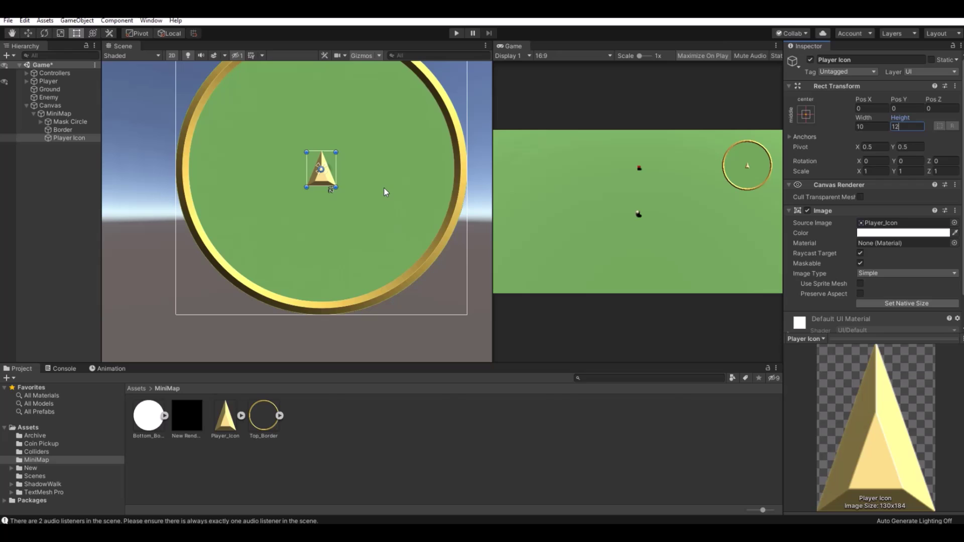
scroll(369, 183, "down", 3)
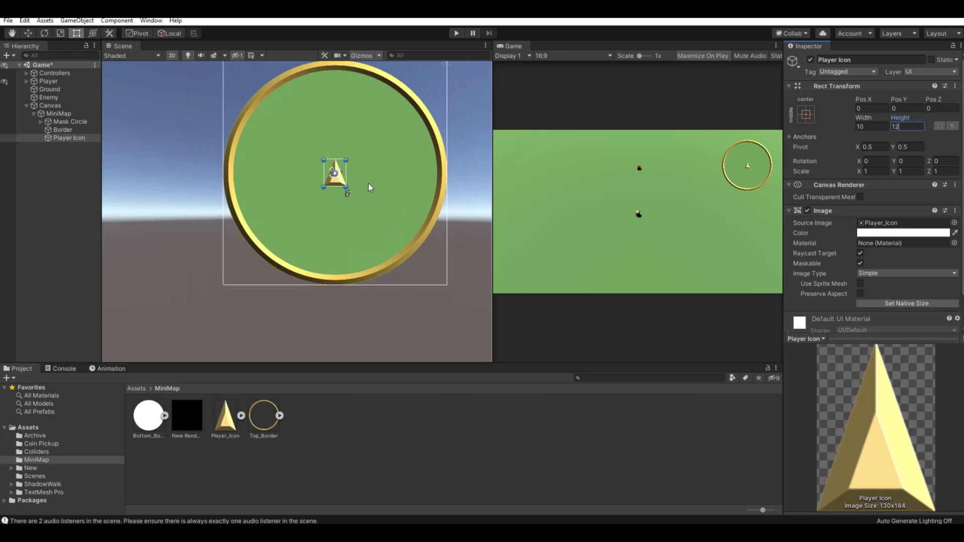
left_click(456, 34)
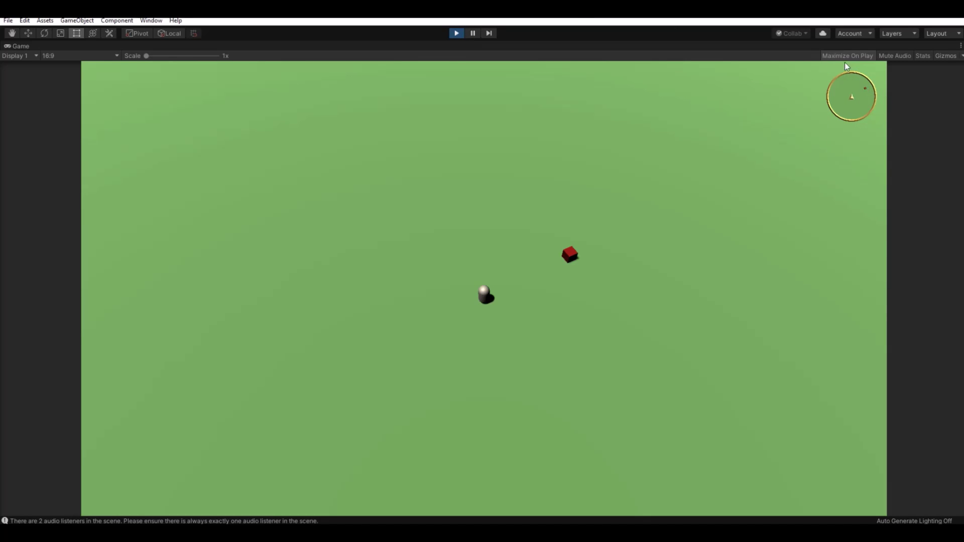
left_click(460, 33)
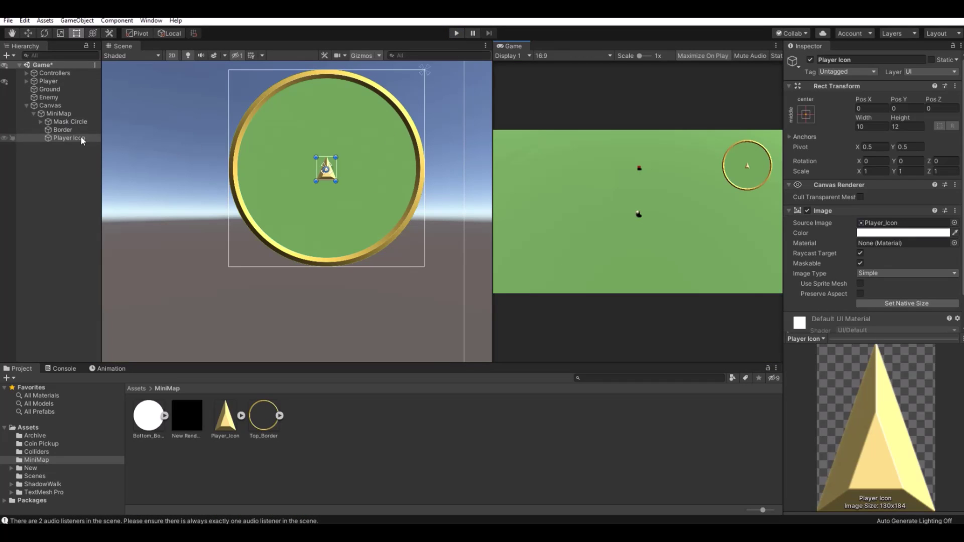
Raise MiniMapCamera's Field of View from 60 to 97 under Player
left_click(26, 81)
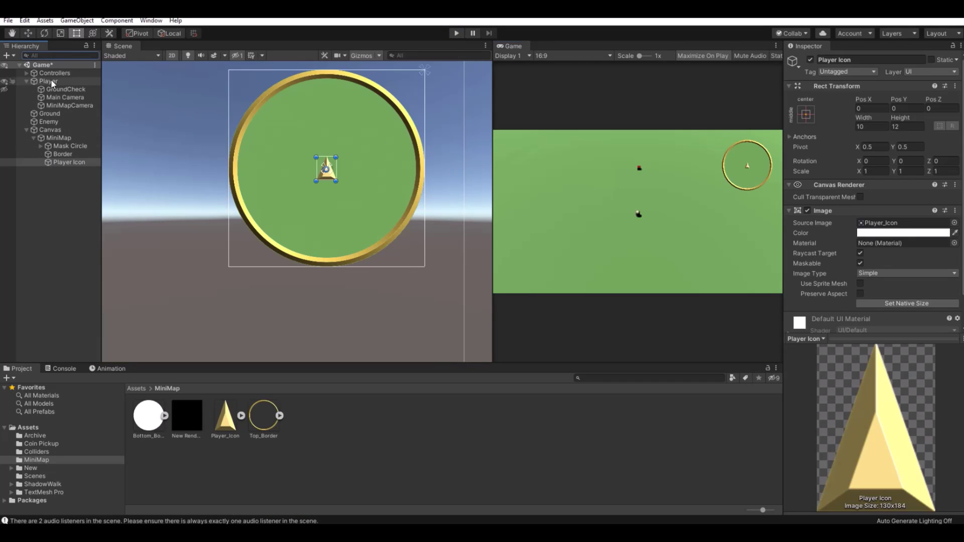
left_click(69, 105)
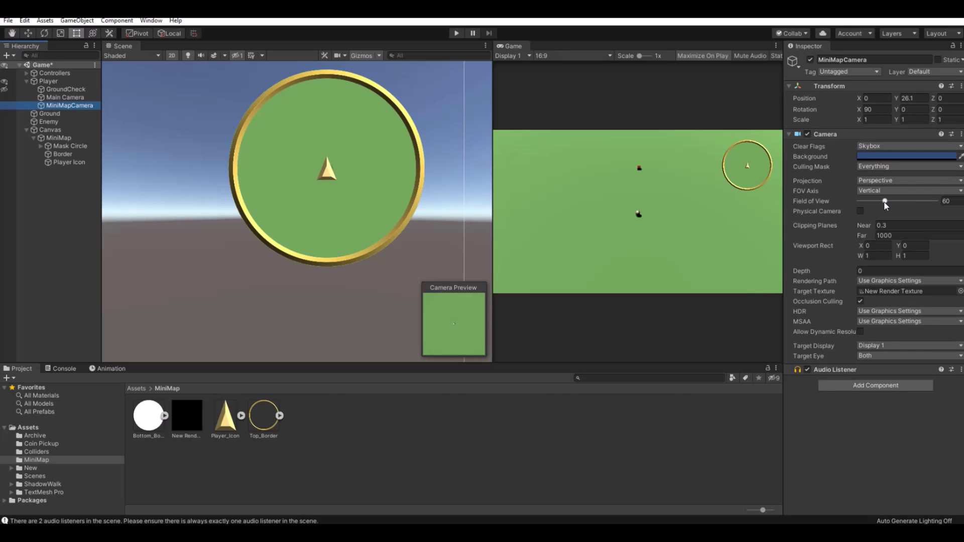
mouse_move(884, 201)
left_mouse_down()
mouse_move(902, 203)
mouse_move(851, 200)
mouse_move(900, 201)
left_mouse_up()
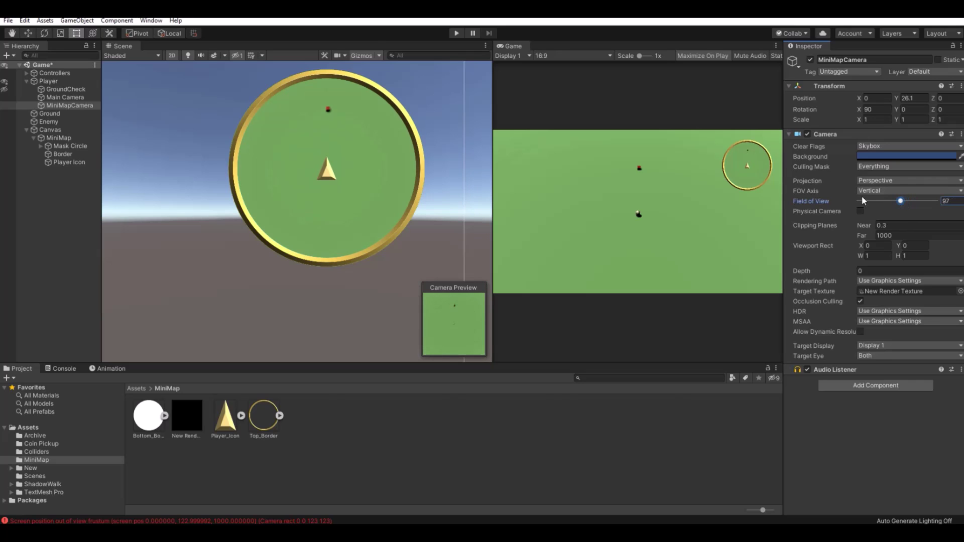
left_click(457, 34)
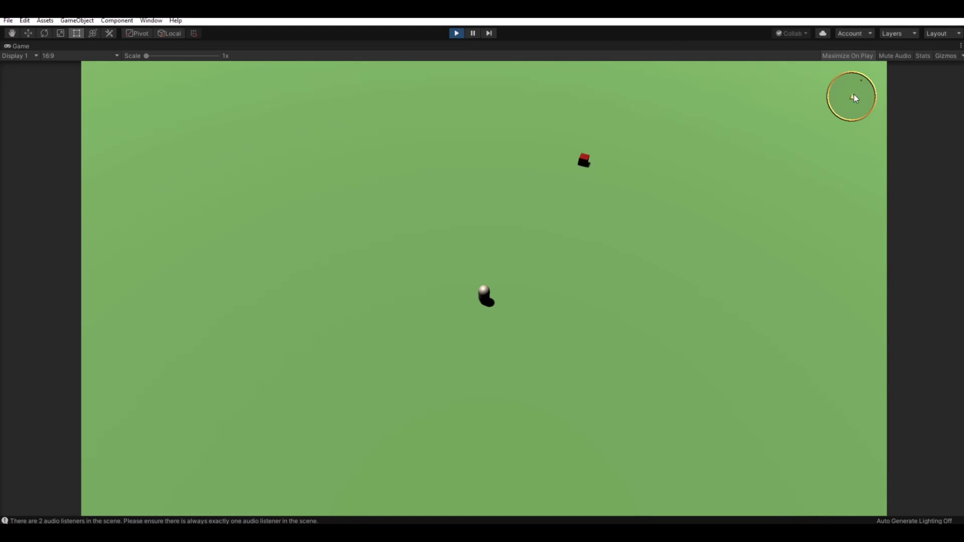
left_click(456, 34)
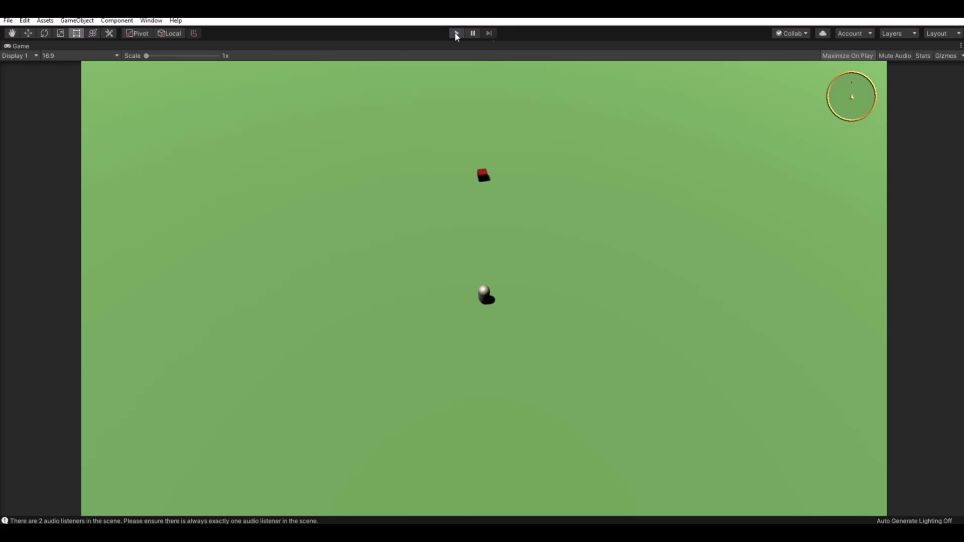